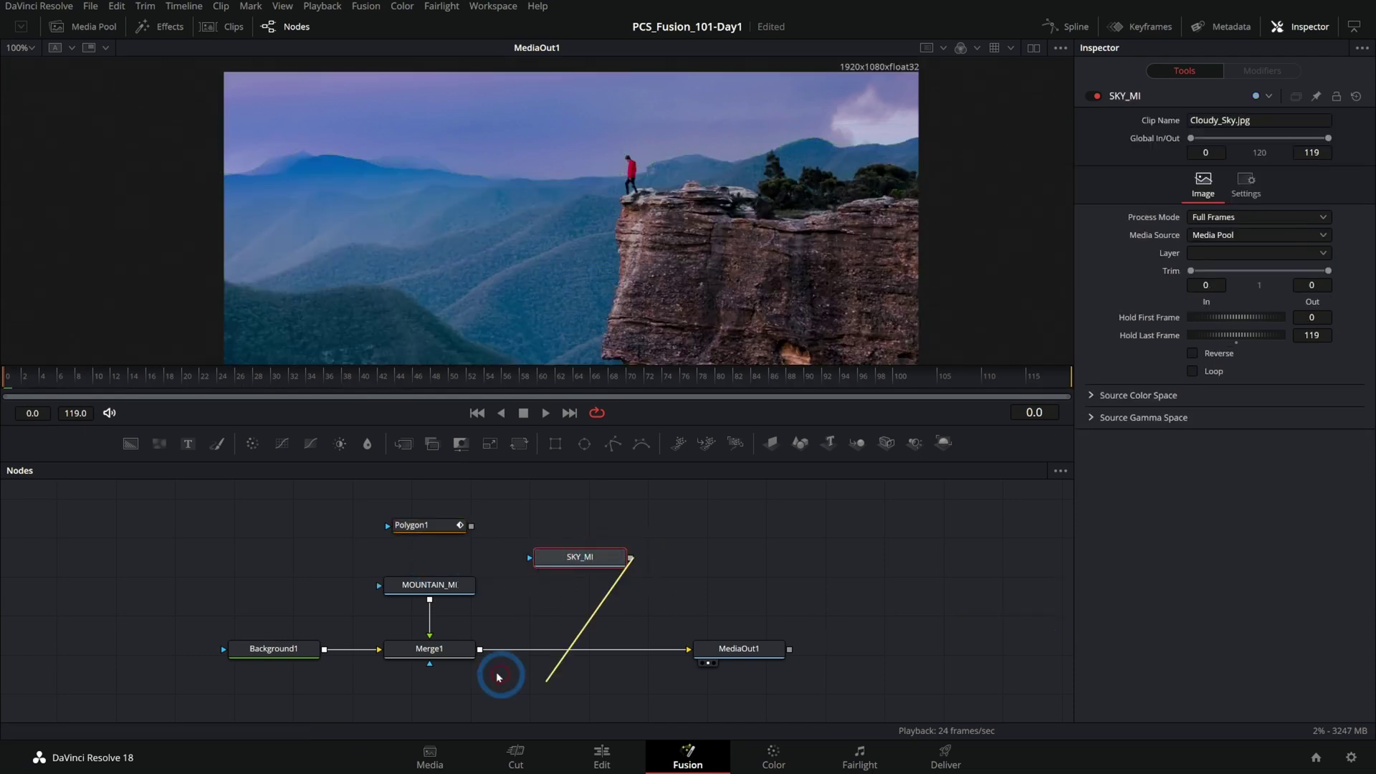
Wire SKY_MI into the composite as Merge2 before MediaOut1 and connect Polygon1 to its mask input
{"action": "left_click_drag", "start_coordinate": [629, 557], "coordinate": [481, 648]}
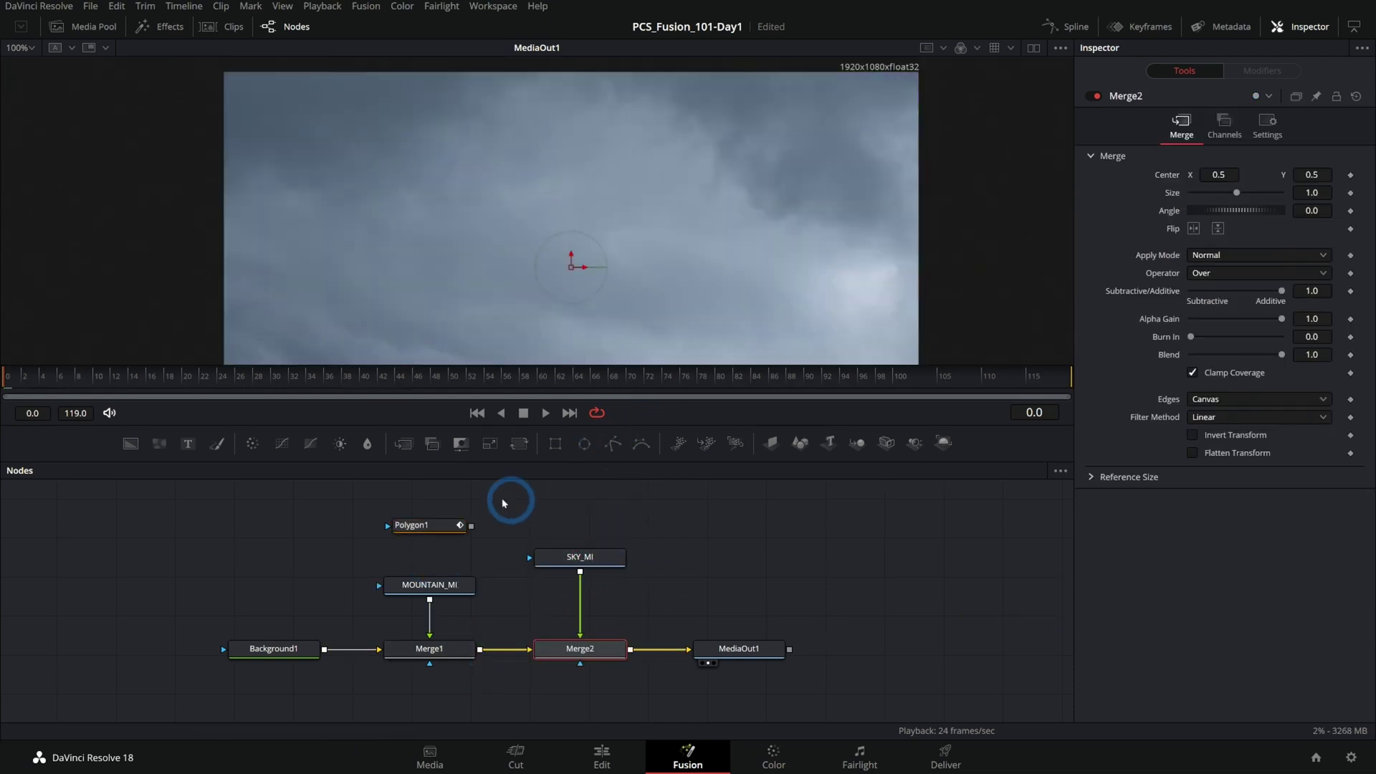
{"action": "left_click_drag", "start_coordinate": [471, 526], "coordinate": [559, 585]}
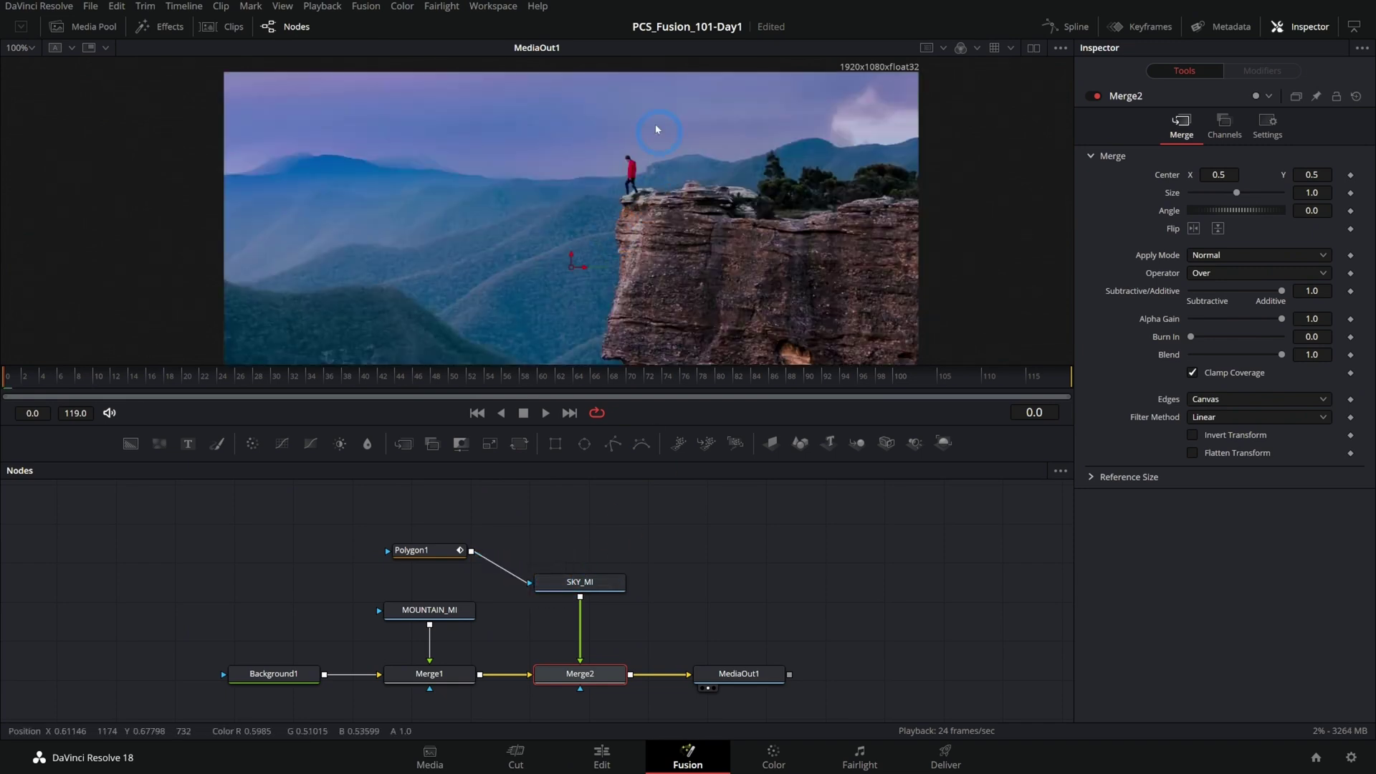
{"action": "mouse_move", "coordinate": [640, 210]}
{"action": "left_mouse_down"}
{"action": "mouse_move", "coordinate": [699, 309]}
{"action": "mouse_move", "coordinate": [667, 323]}
{"action": "left_mouse_up"}
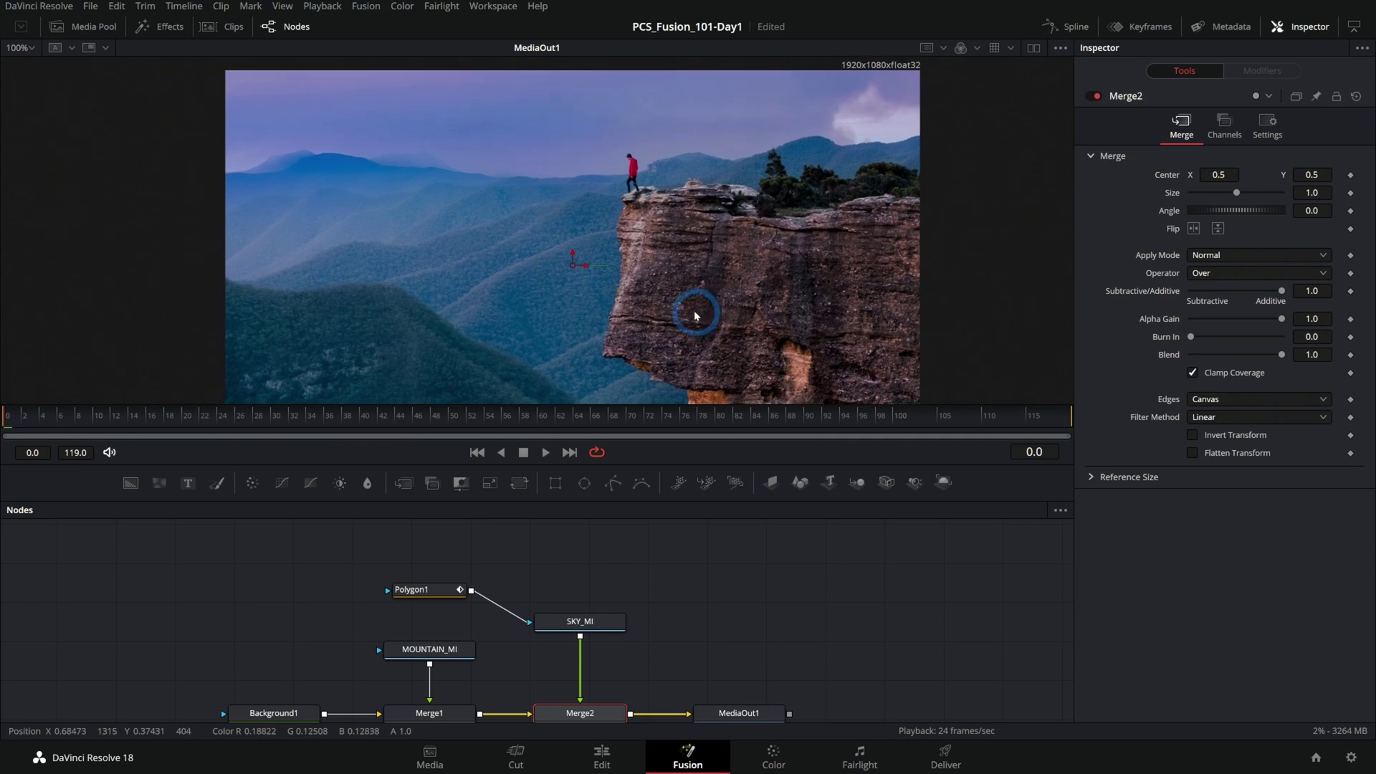
Rewire Polygon1 as SKY_MI's mask and select Merge2 to adjust its placement
{"action": "left_click", "coordinate": [560, 629]}
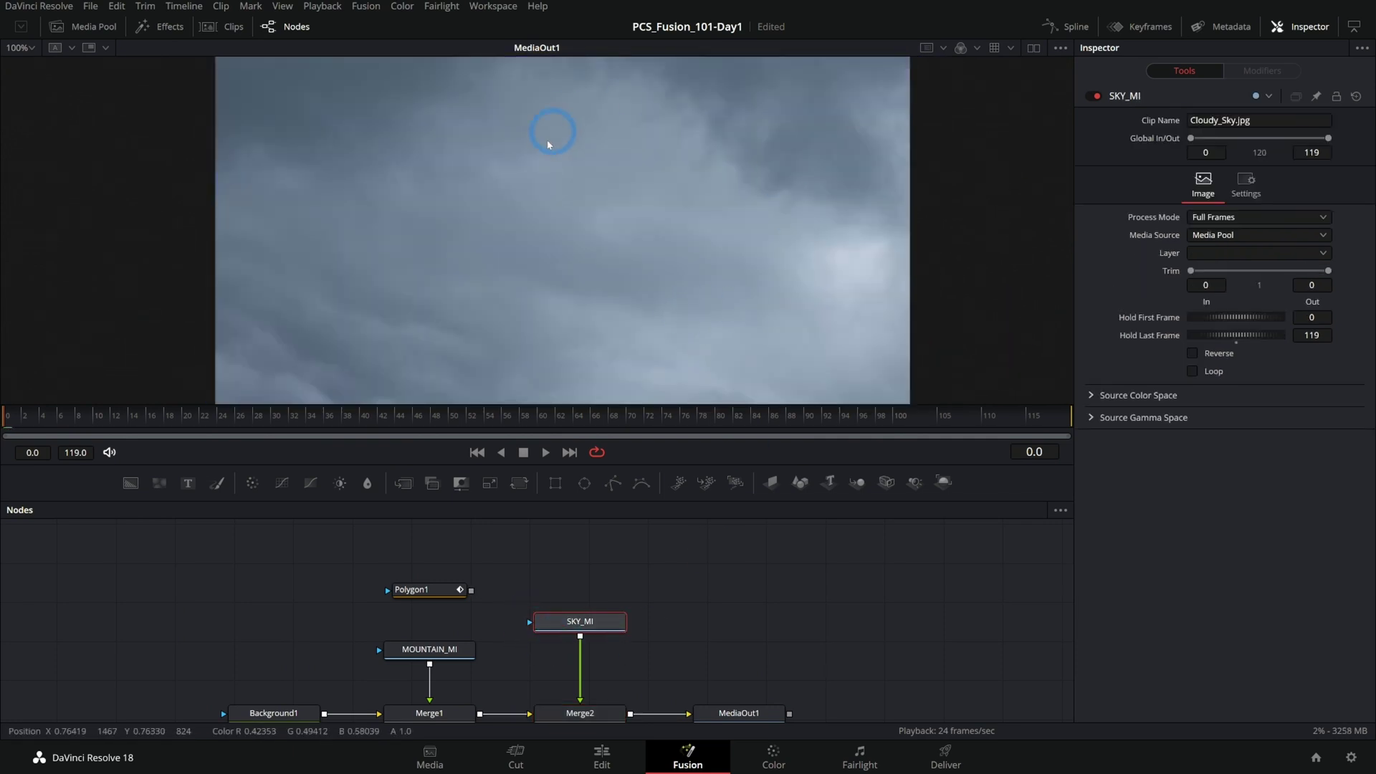
{"action": "left_click", "coordinate": [430, 589]}
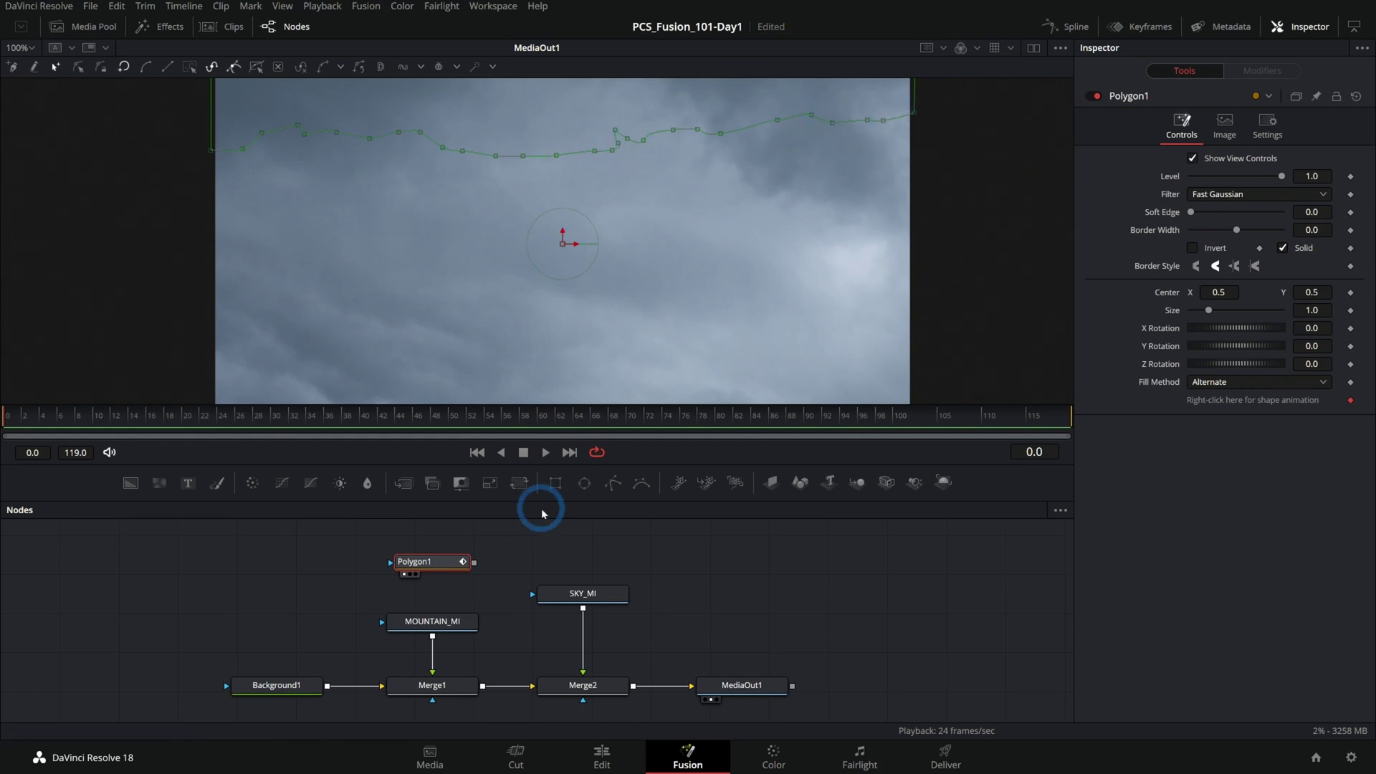
{"action": "left_click_drag", "start_coordinate": [474, 562], "coordinate": [534, 593]}
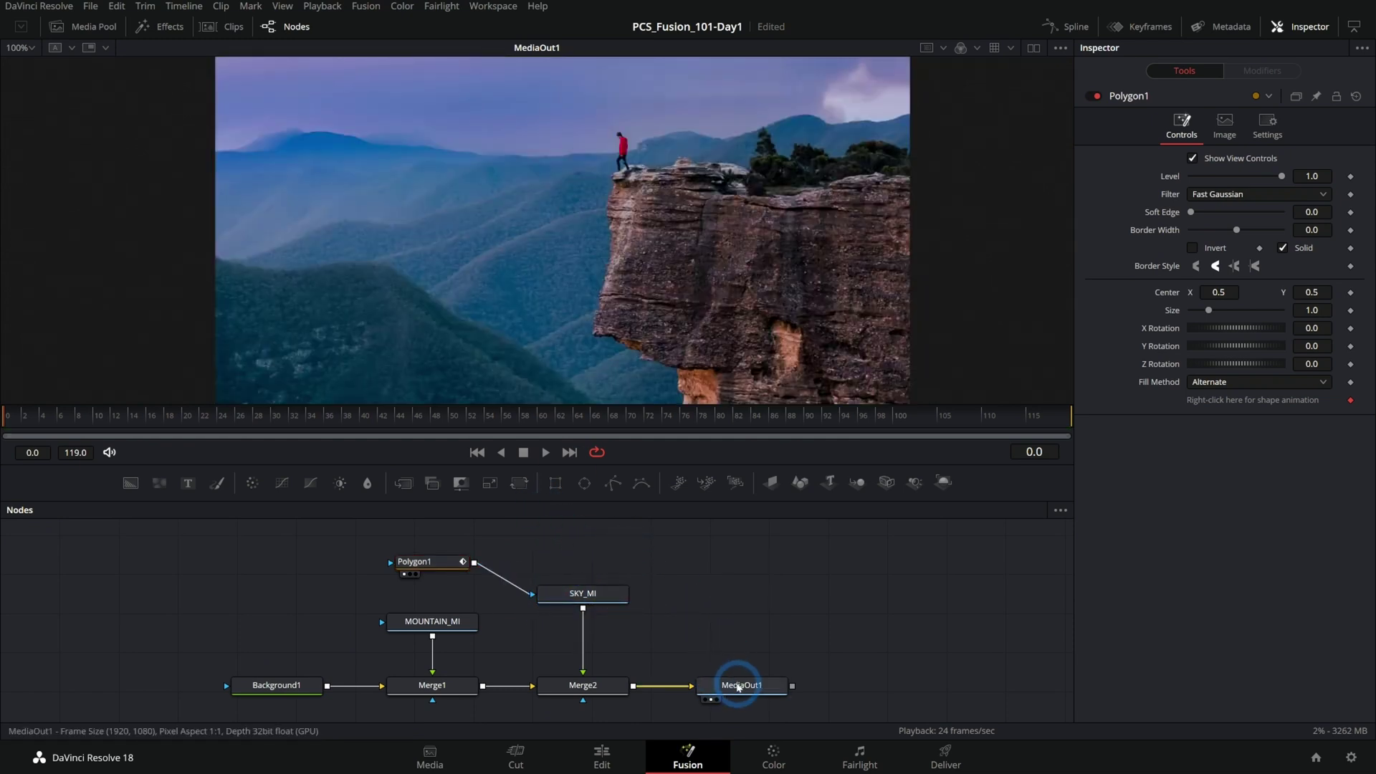
{"action": "left_click", "coordinate": [739, 685]}
{"action": "left_click", "coordinate": [608, 688]}
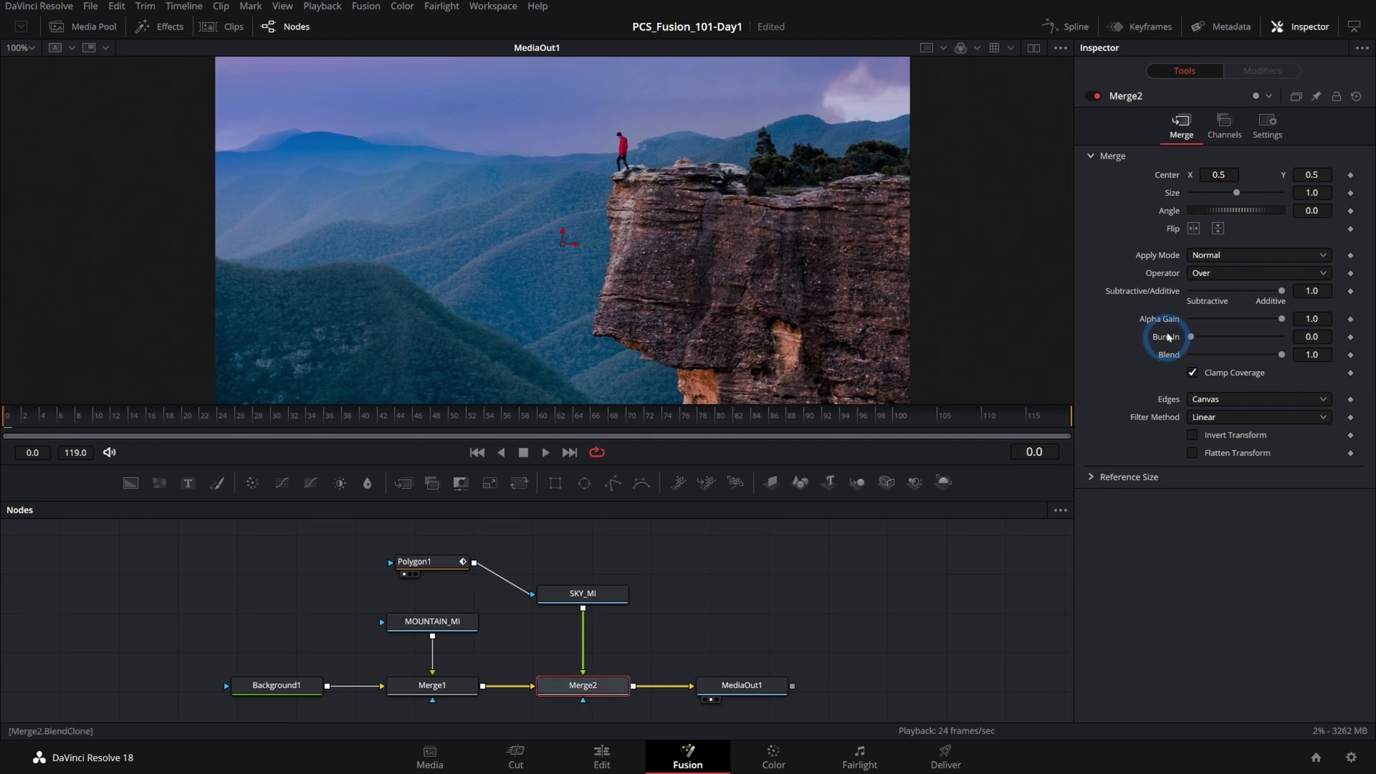
{"action": "left_click", "coordinate": [1097, 95]}
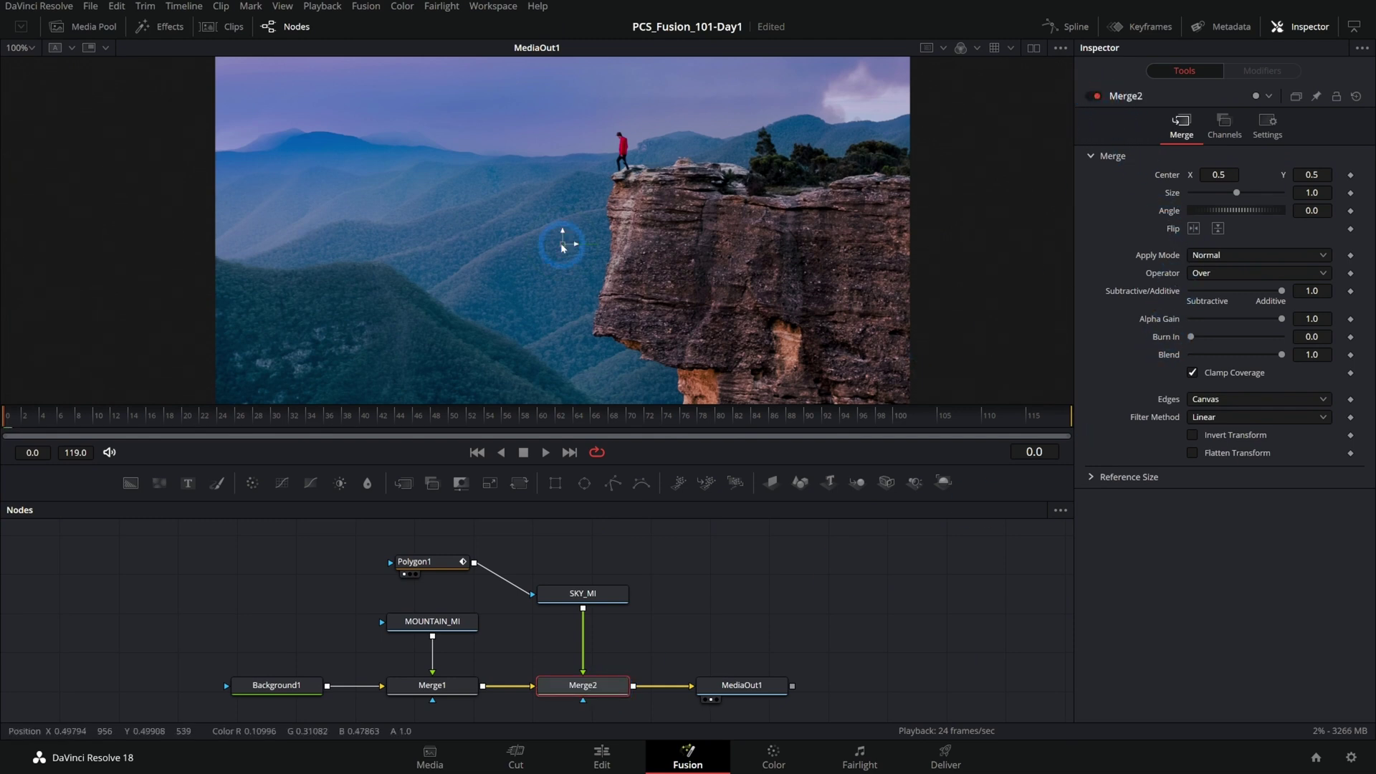
Drag Merge2's centre handle down and left to place the clouds, then bypass Merge2 (Ctrl+P)
{"action": "left_click_drag", "start_coordinate": [682, 309], "coordinate": [661, 262]}
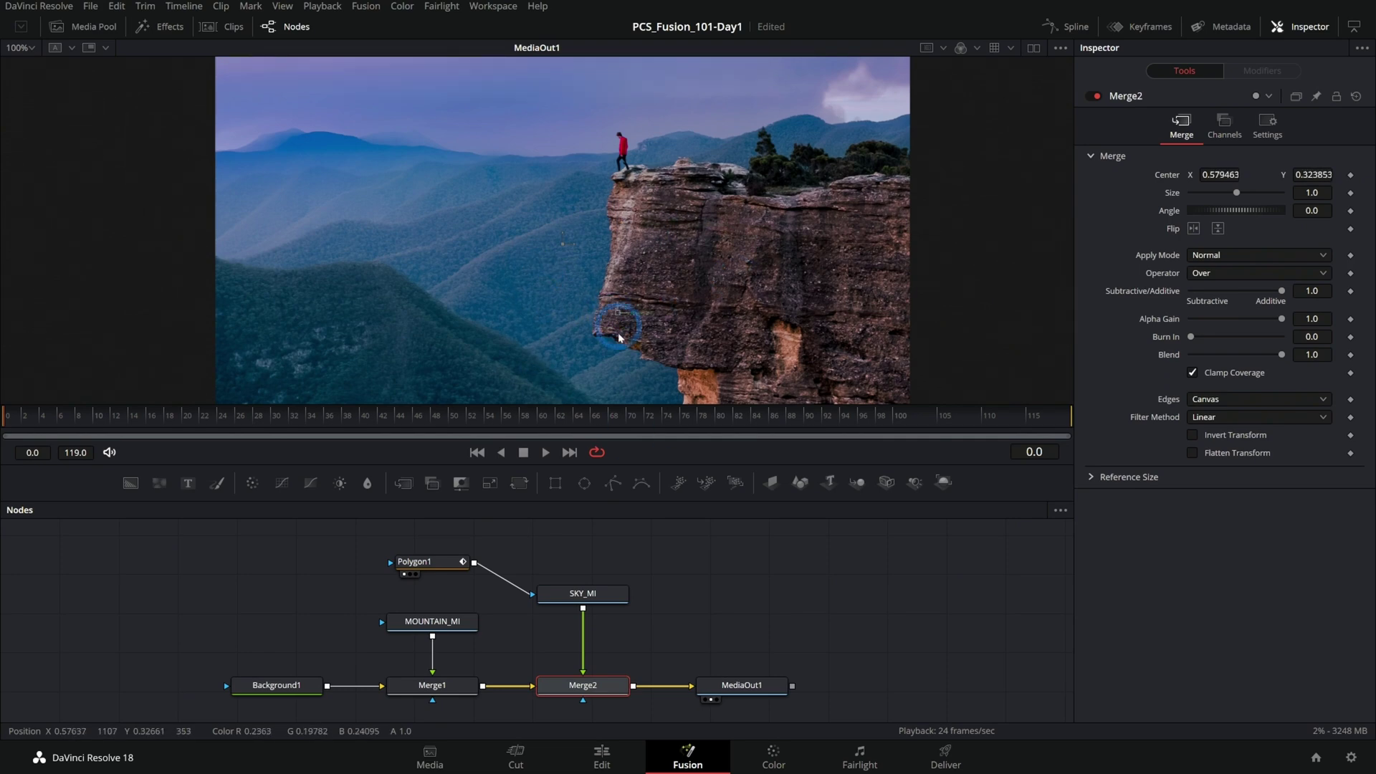
{"action": "left_click_drag", "start_coordinate": [619, 337], "coordinate": [651, 392]}
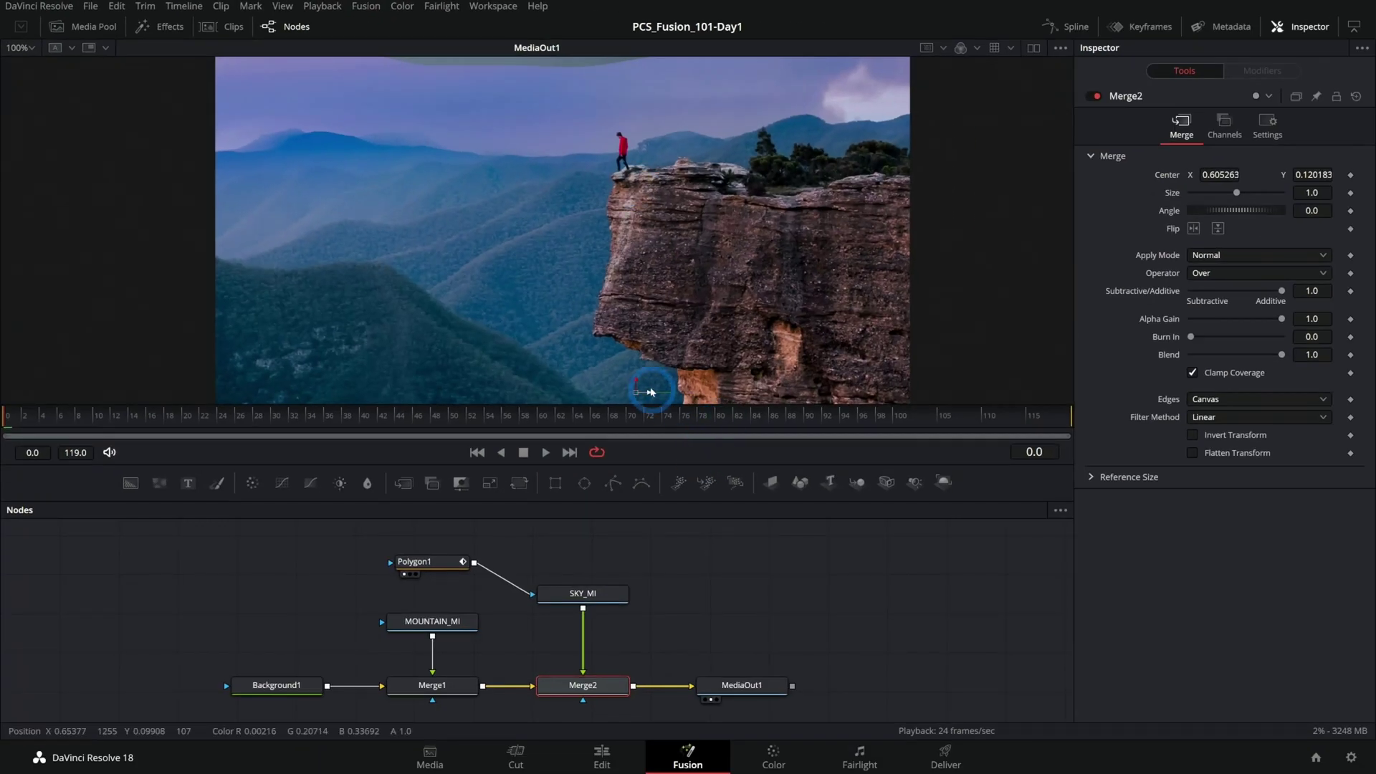
{"action": "mouse_move", "coordinate": [638, 387]}
{"action": "left_mouse_down"}
{"action": "mouse_move", "coordinate": [249, 668]}
{"action": "mouse_move", "coordinate": [254, 524]}
{"action": "mouse_move", "coordinate": [620, 570]}
{"action": "mouse_move", "coordinate": [593, 398]}
{"action": "left_mouse_up"}
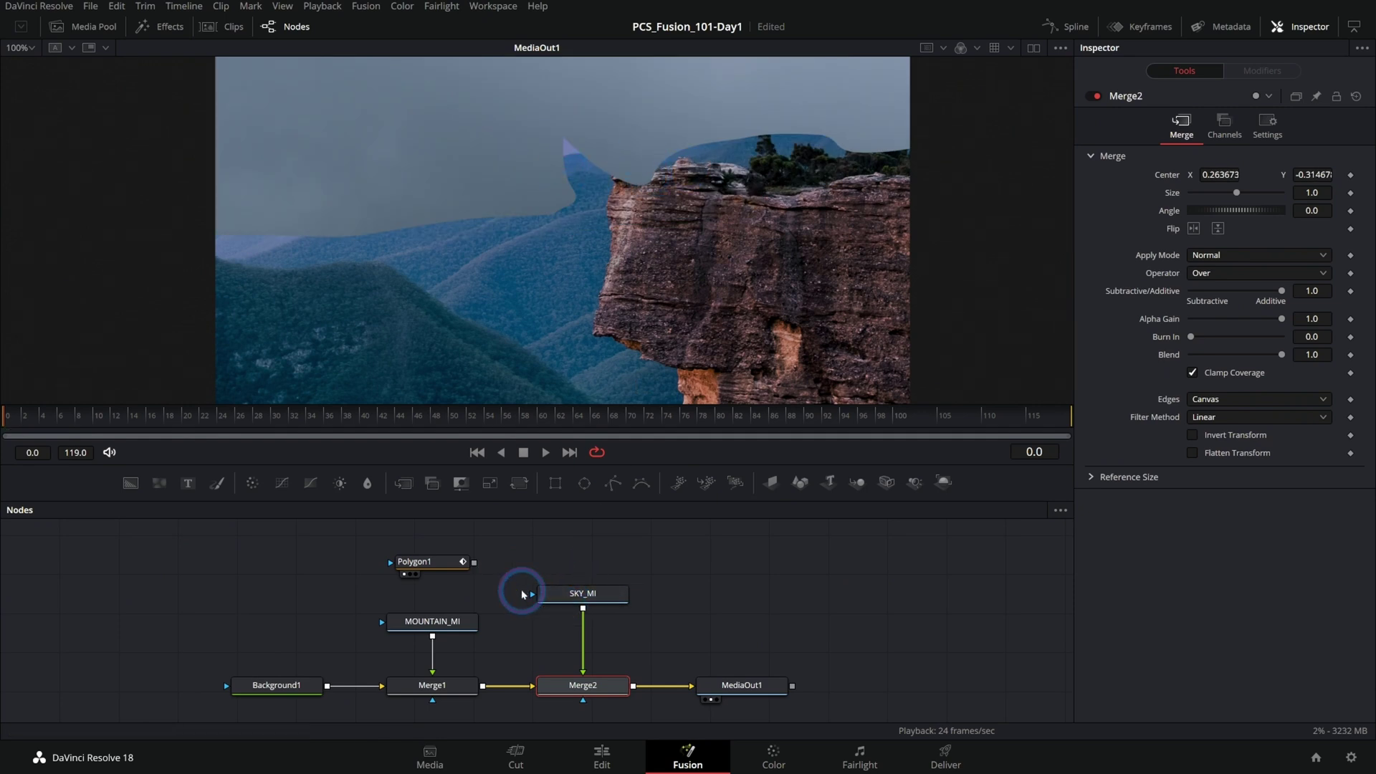
{"action": "key", "text": "ctrl+p"}
Add a new Polygon mask to SKY_MI along the ridge and re-enable Merge2 with Ctrl+P
{"action": "left_click", "coordinate": [618, 598]}
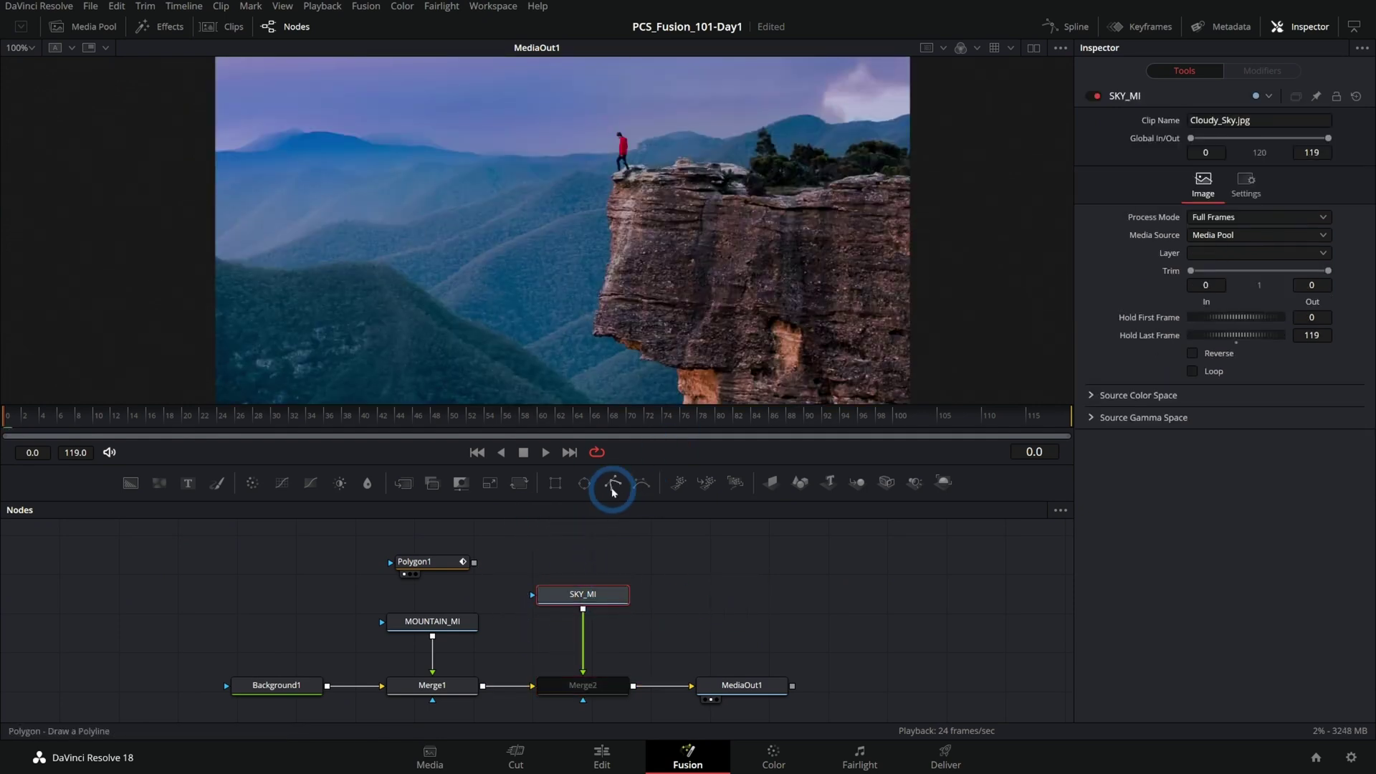
{"action": "left_click", "coordinate": [614, 482]}
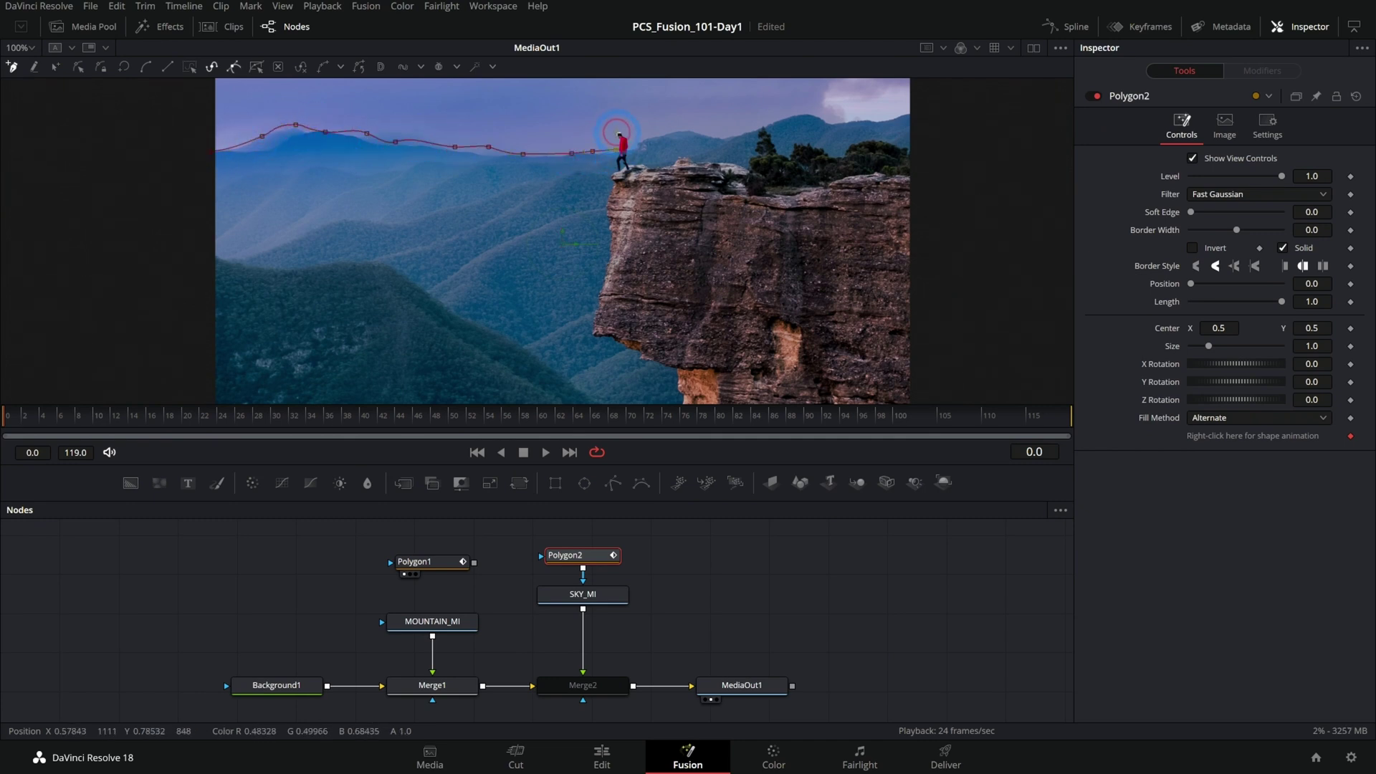
{"action": "left_click", "coordinate": [583, 685]}
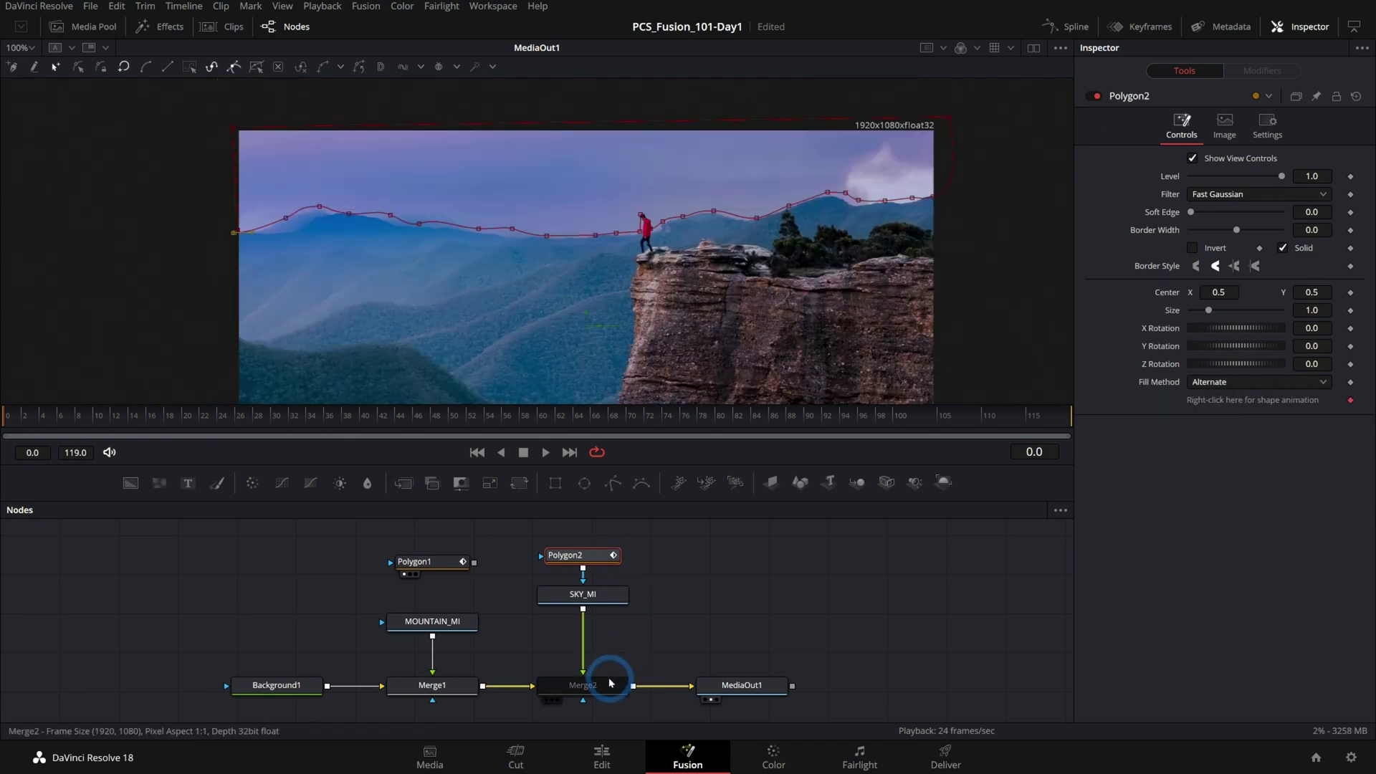
{"action": "key", "text": "ctrl+p"}
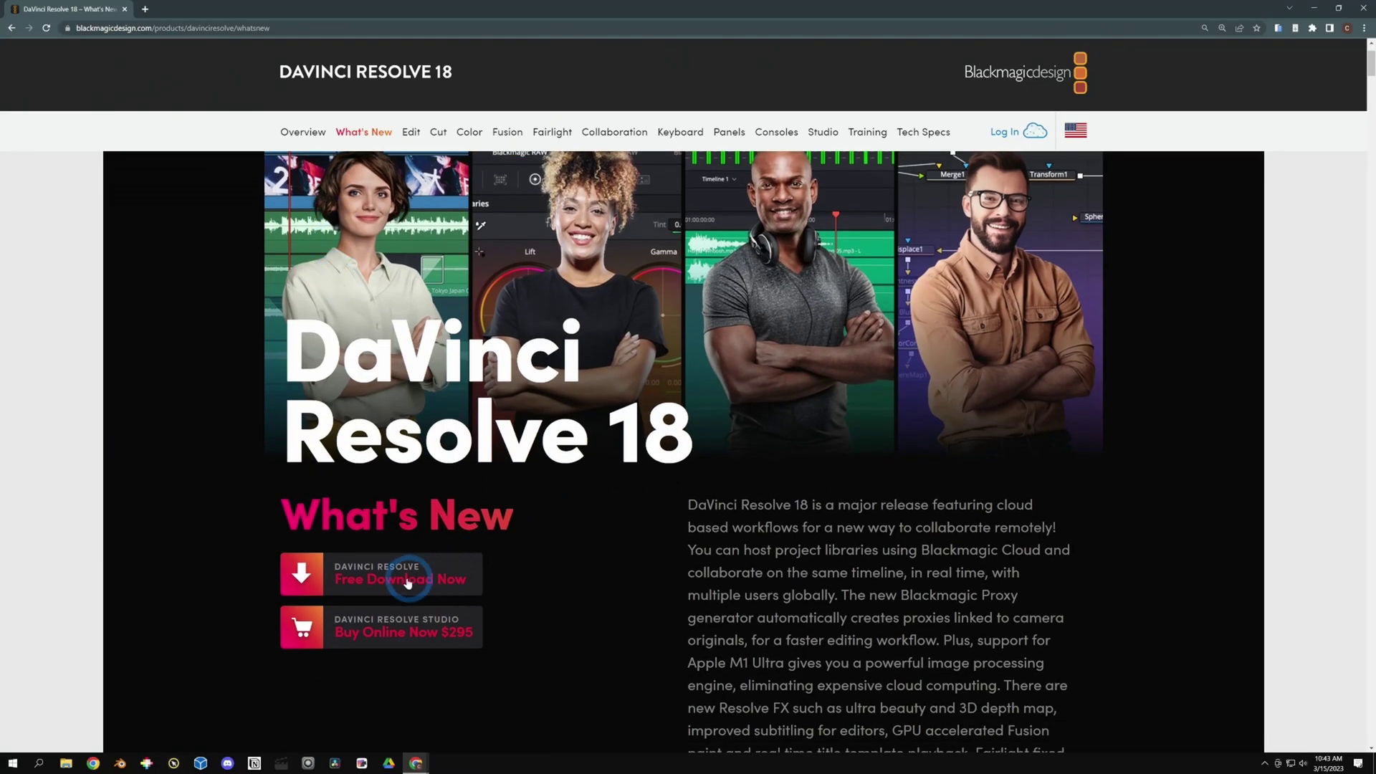
Bring up the DaVinci Resolve 18 download dialog on Blackmagic's site and move the NVIDIA window aside
{"action": "left_click", "coordinate": [409, 581]}
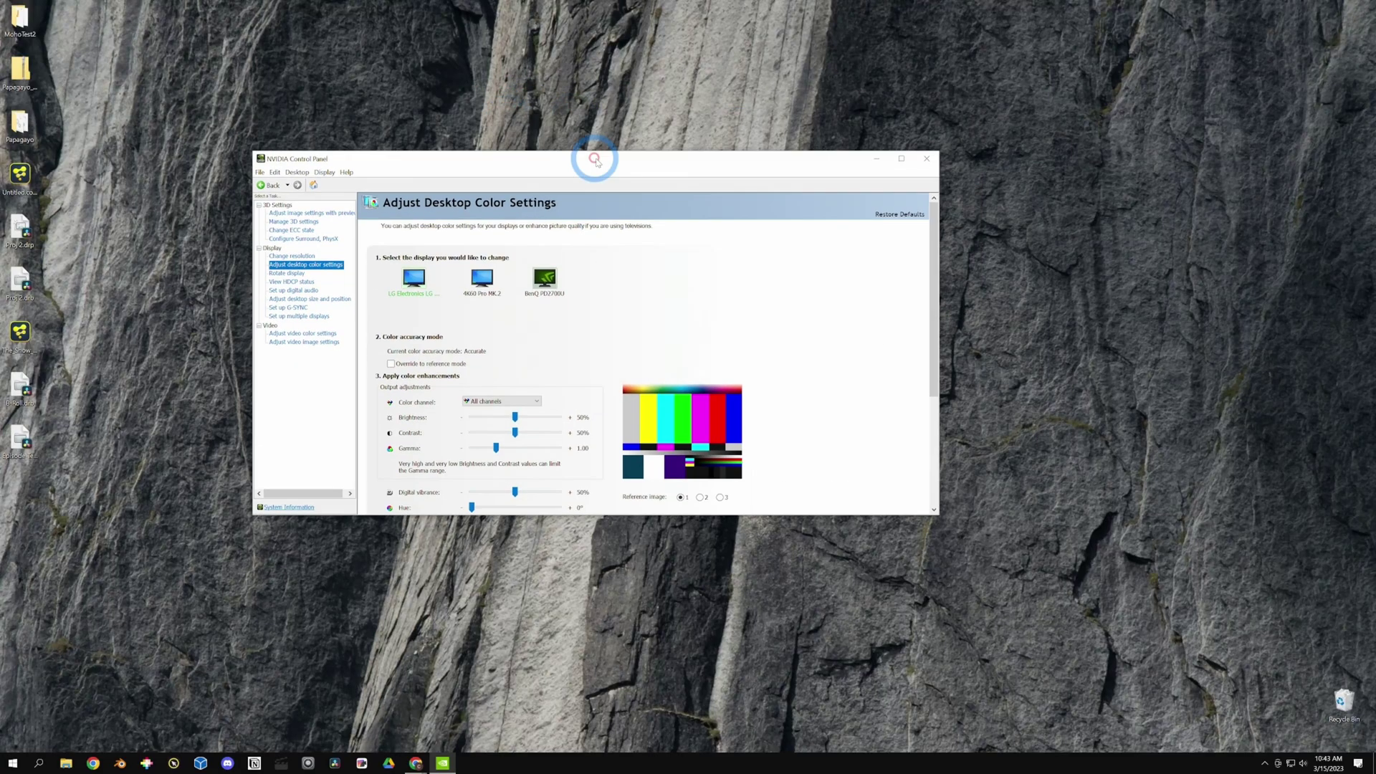
{"action": "left_click_drag", "start_coordinate": [583, 139], "coordinate": [676, 175]}
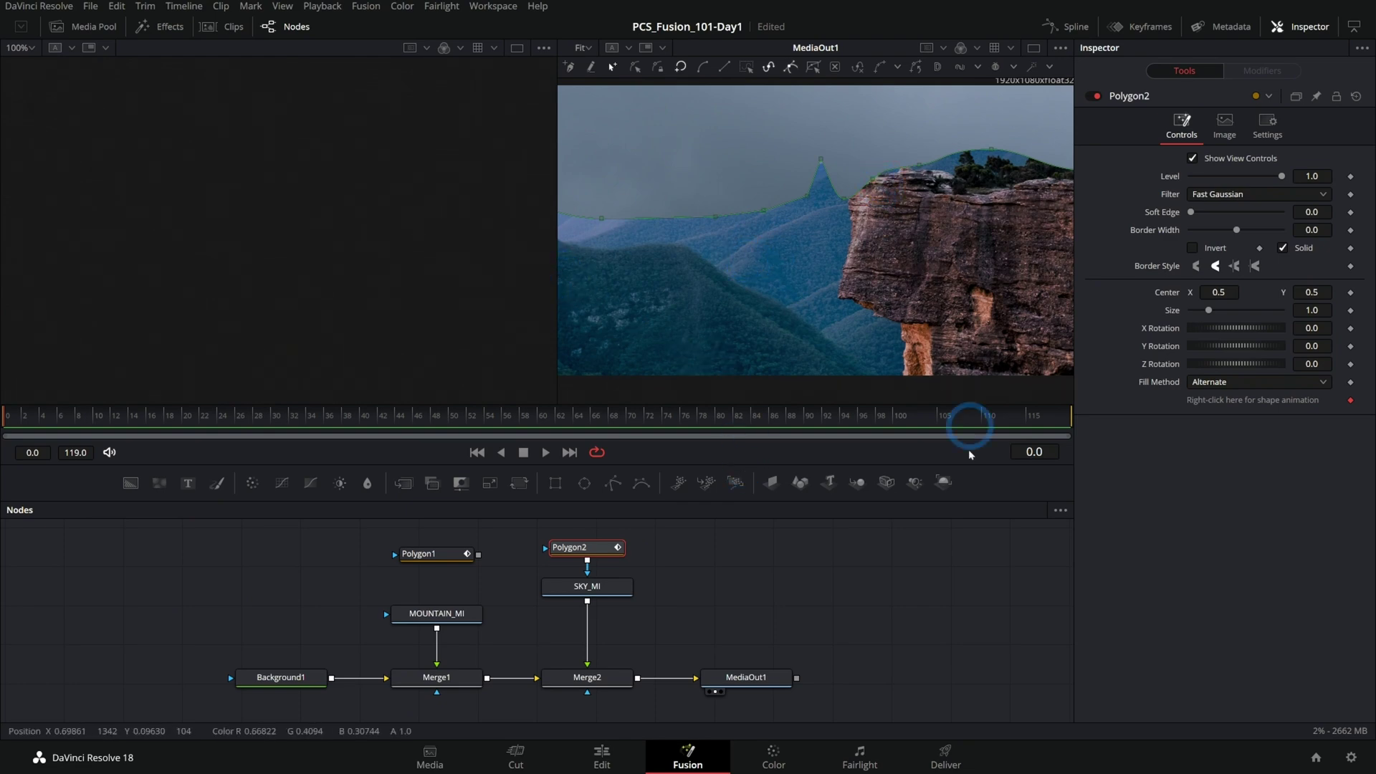
{"action": "mouse_move", "coordinate": [653, 399]}
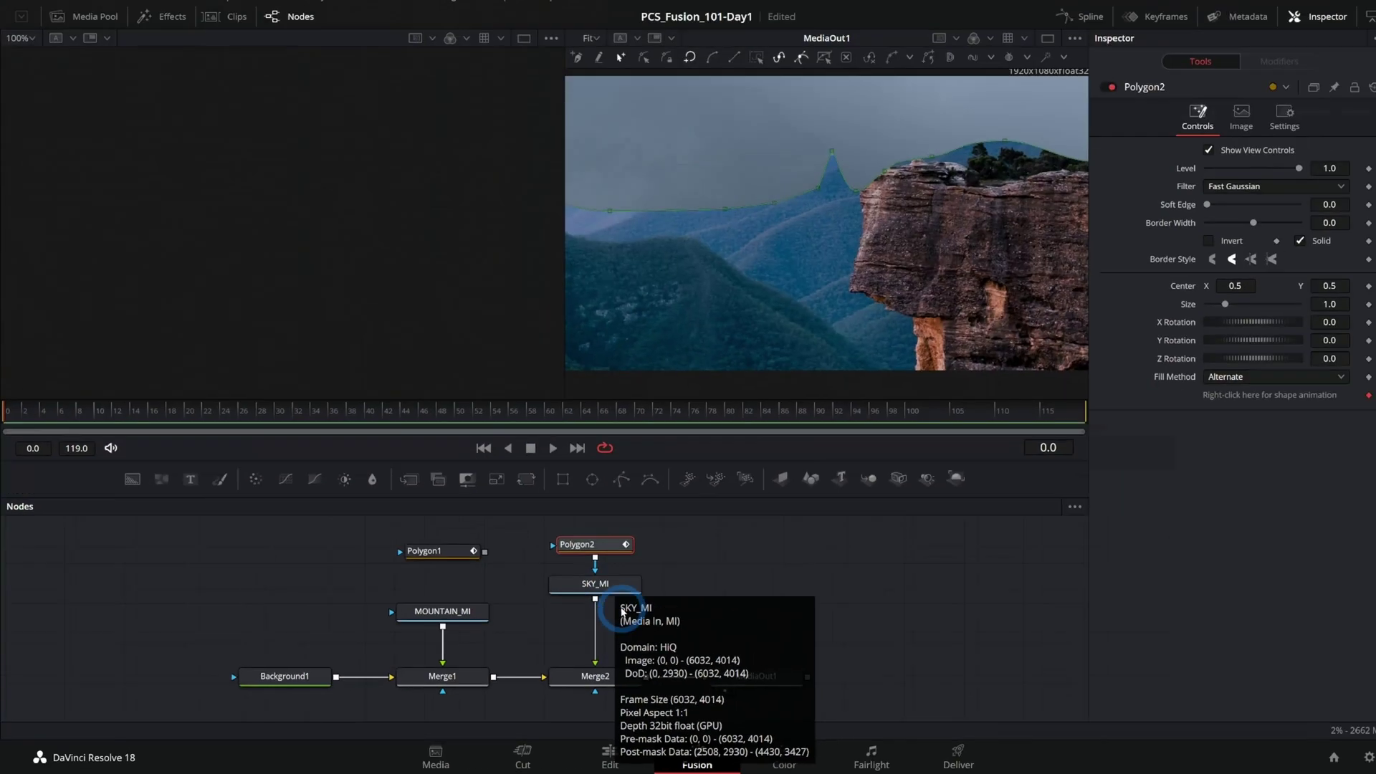
View MOUNTAIN_MI, trial Polygon1 as its mask, then detach the mask again
{"action": "left_click", "coordinate": [452, 617]}
{"action": "key", "text": "1"}
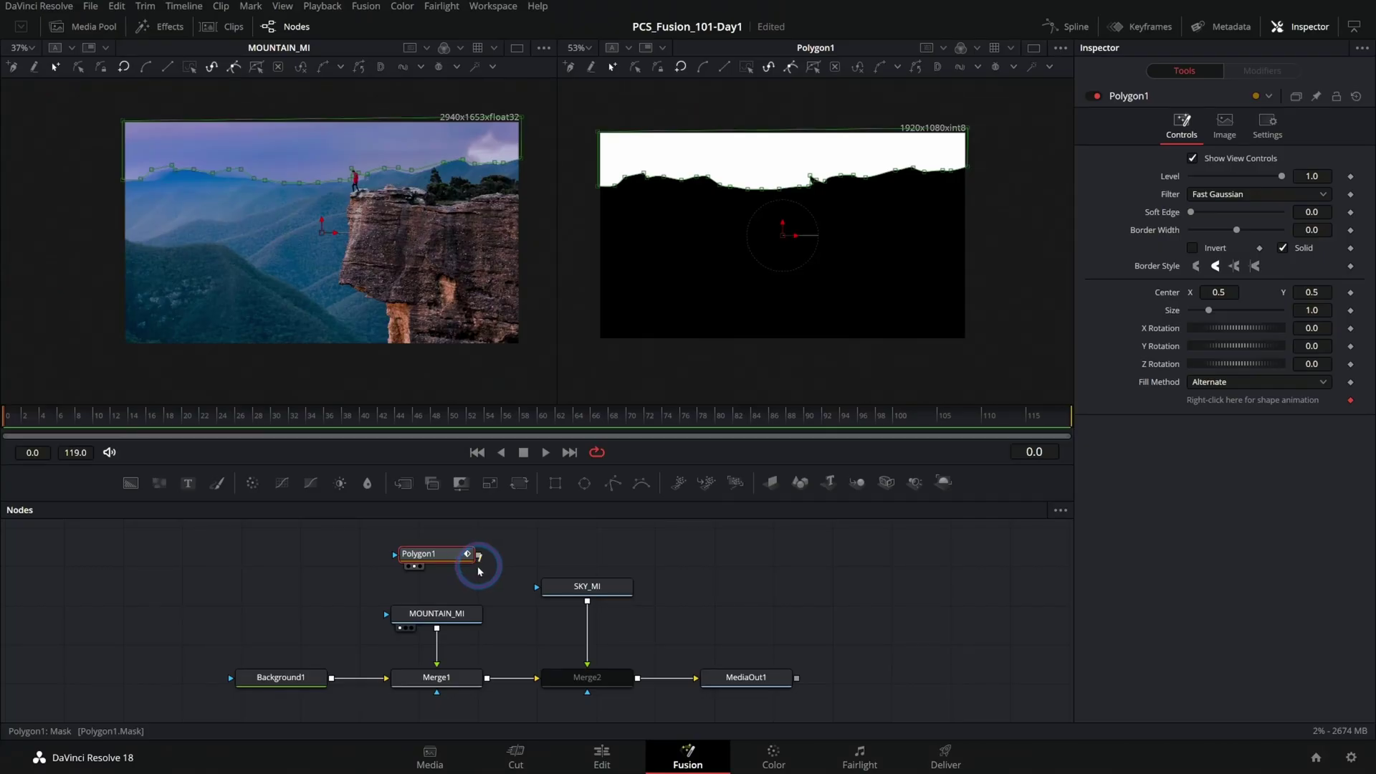
{"action": "left_click_drag", "start_coordinate": [478, 556], "coordinate": [459, 617]}
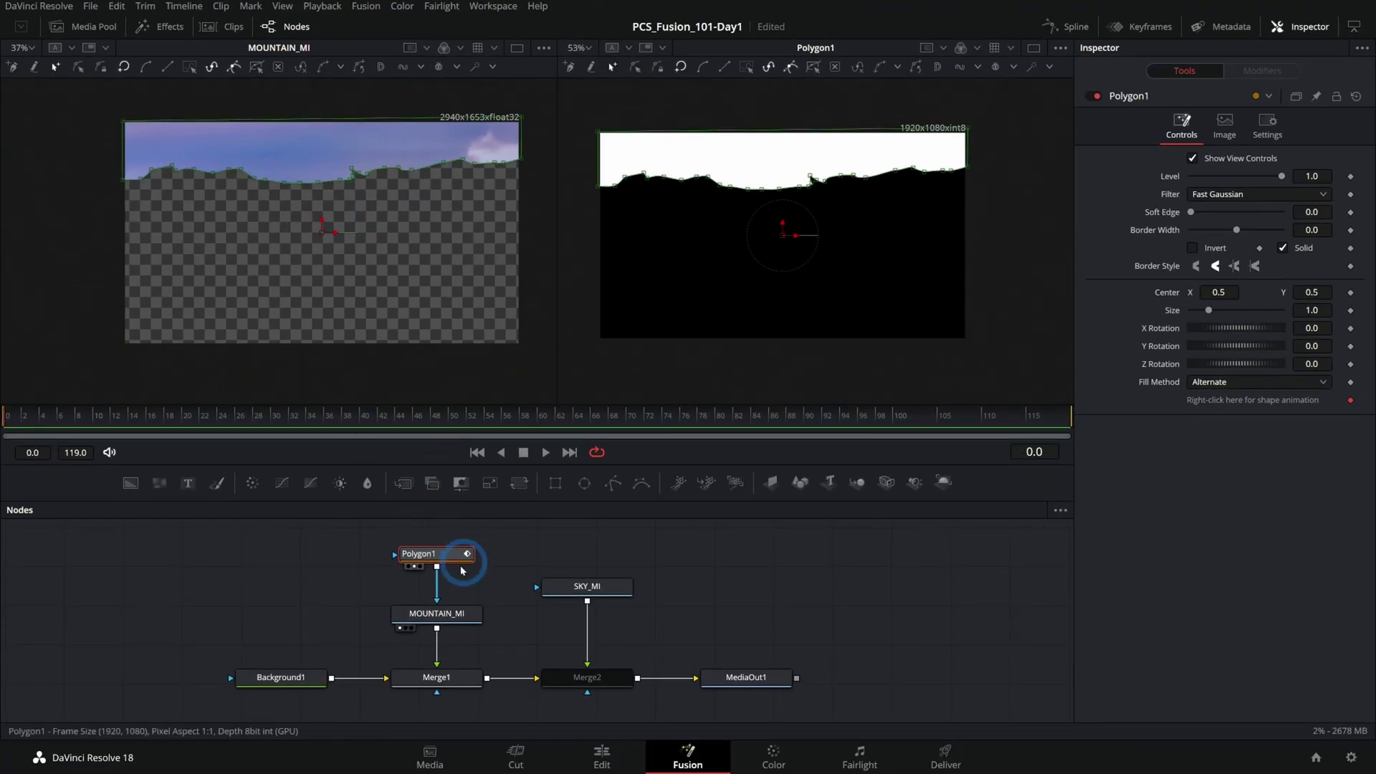
{"action": "left_click_drag", "start_coordinate": [476, 651], "coordinate": [473, 672]}
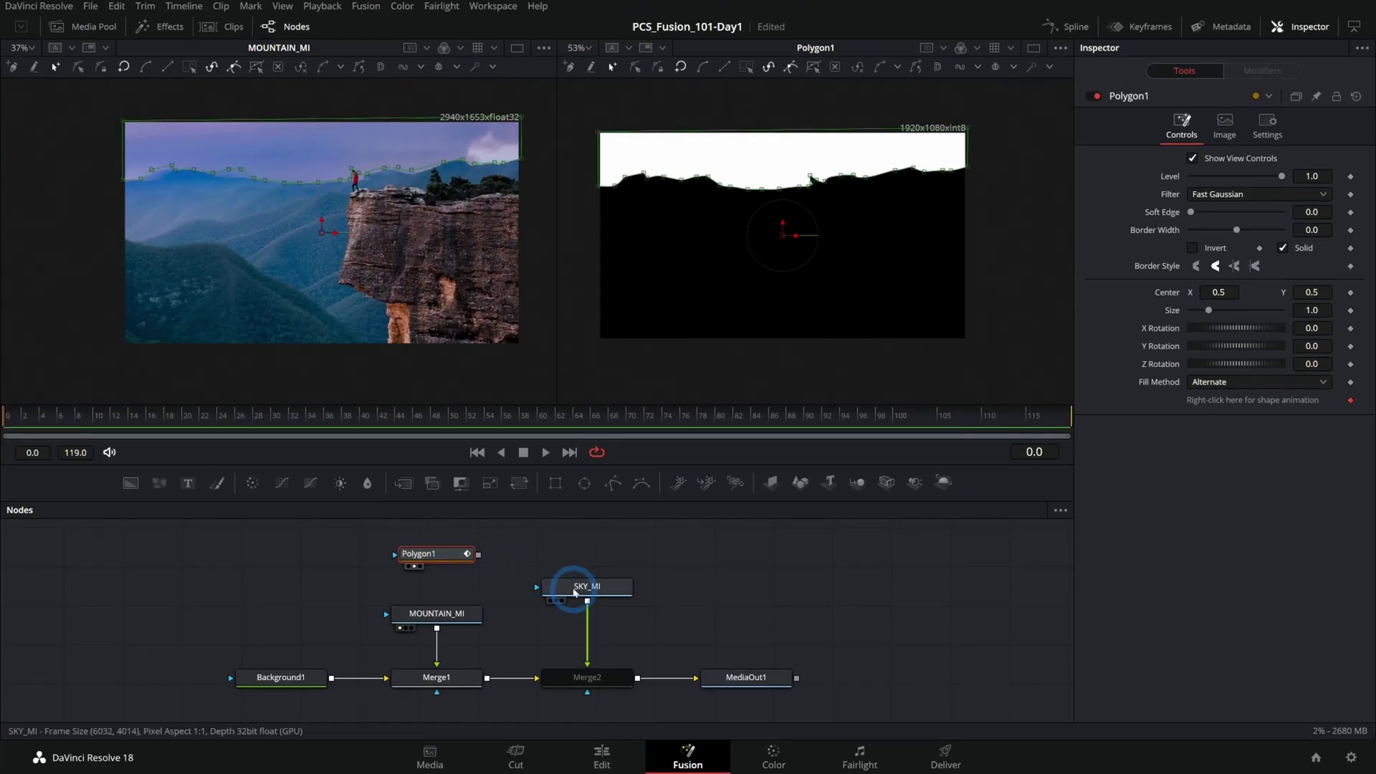
Show Cloudy_Sky in the right viewer and mask SKY_MI with Polygon1 so only sky above the ridge remains
{"action": "left_click", "coordinate": [574, 588]}
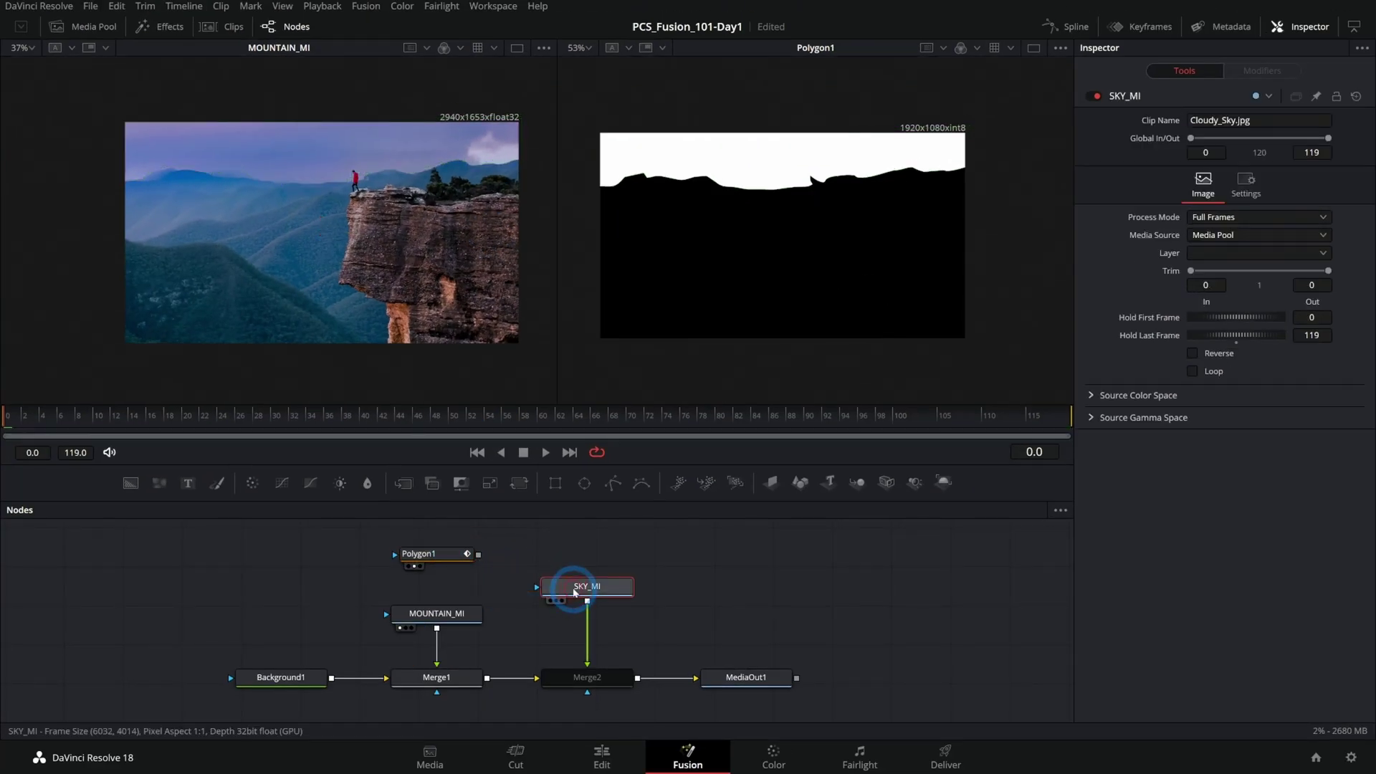
{"action": "key", "text": "2"}
{"action": "scroll", "coordinate": [873, 286], "scroll_direction": "down", "scroll_amount": 3}
{"action": "scroll", "coordinate": [874, 287], "scroll_direction": "down", "scroll_amount": 3}
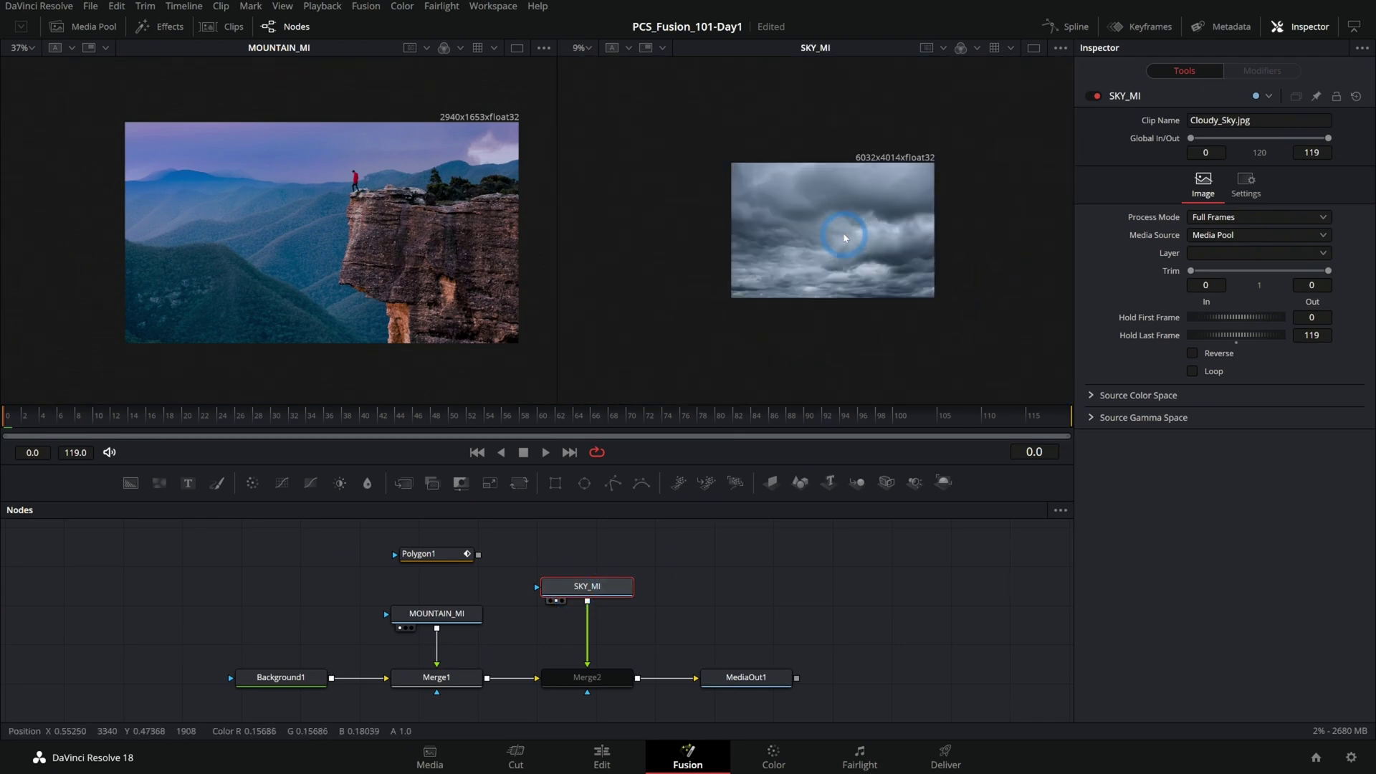
{"action": "scroll", "coordinate": [873, 258], "scroll_direction": "up", "scroll_amount": 2}
{"action": "scroll", "coordinate": [873, 236], "scroll_direction": "up", "scroll_amount": 1}
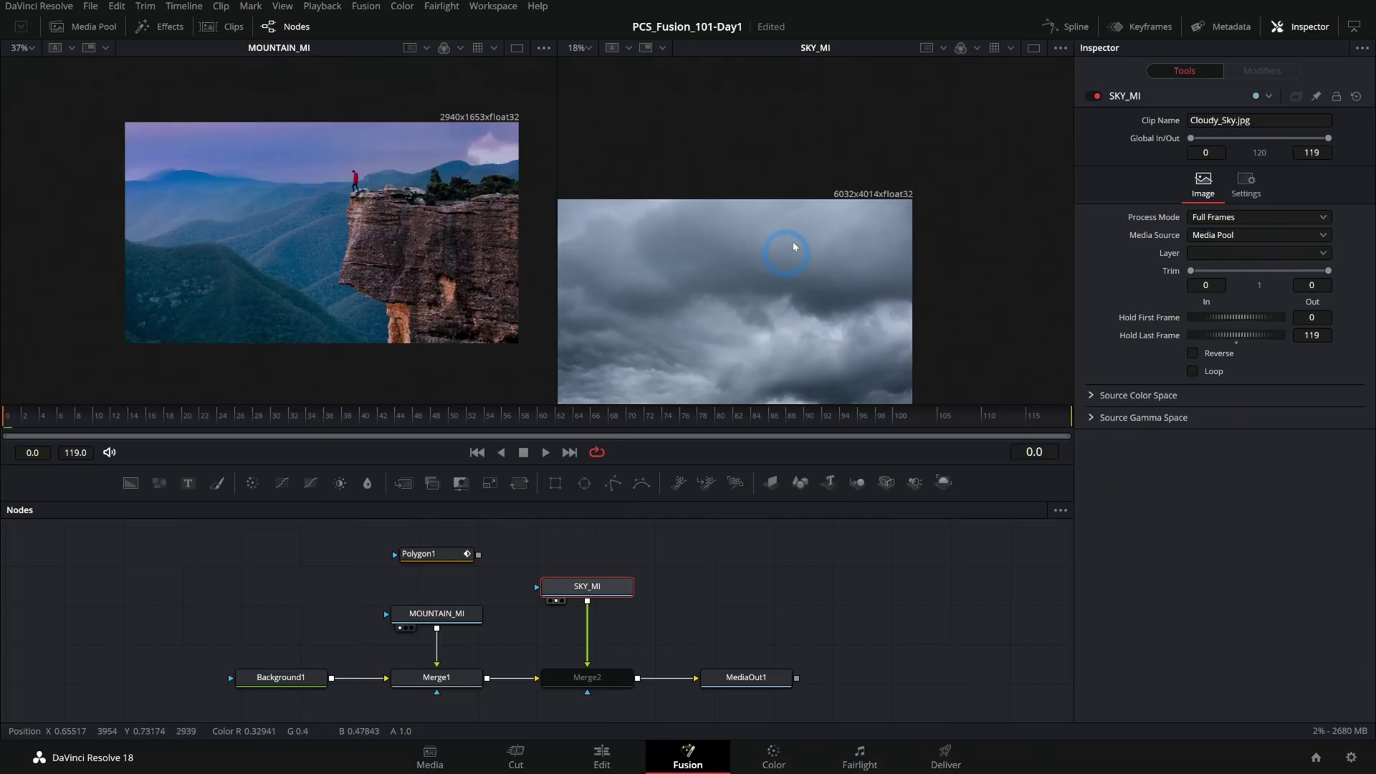
{"action": "scroll", "coordinate": [946, 172], "scroll_direction": "up", "scroll_amount": 1}
{"action": "left_click_drag", "start_coordinate": [945, 172], "coordinate": [902, 184]}
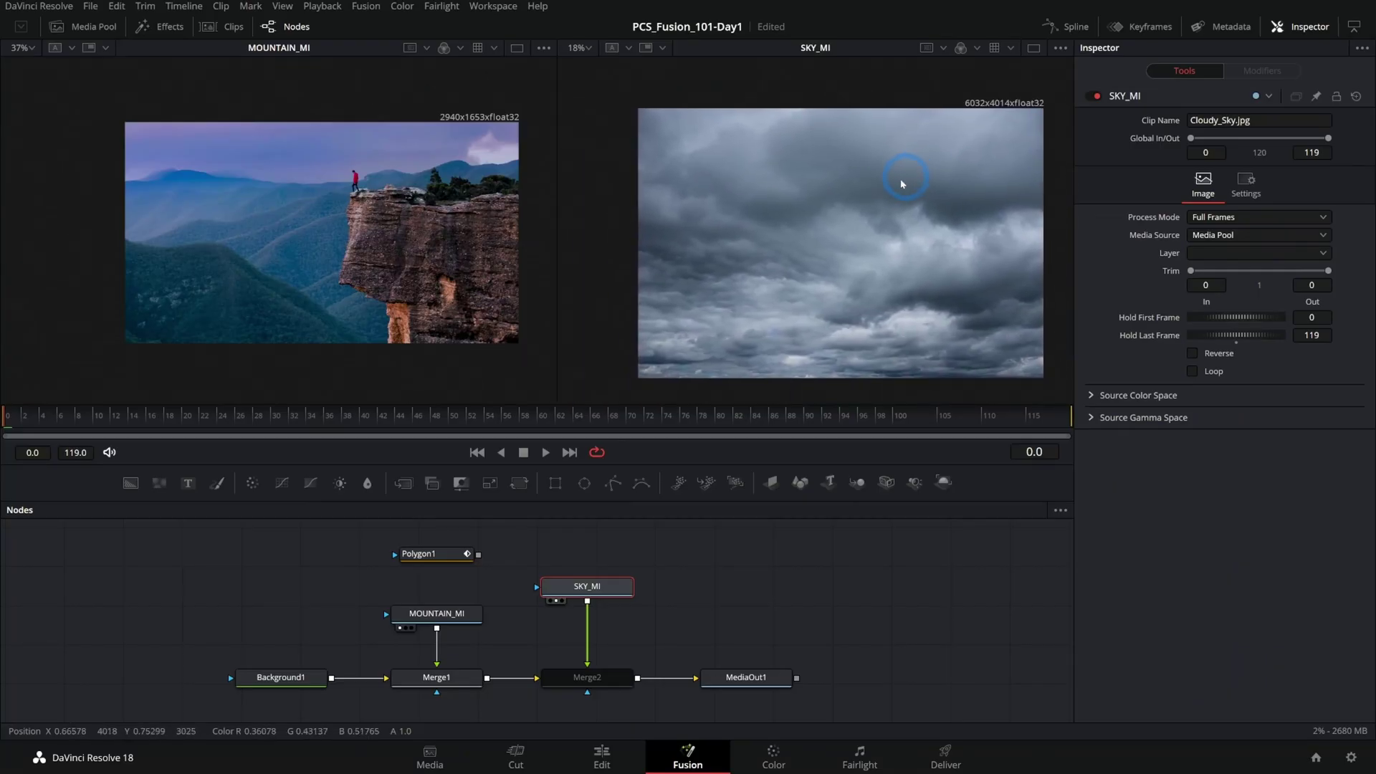
{"action": "left_click_drag", "start_coordinate": [481, 555], "coordinate": [571, 588]}
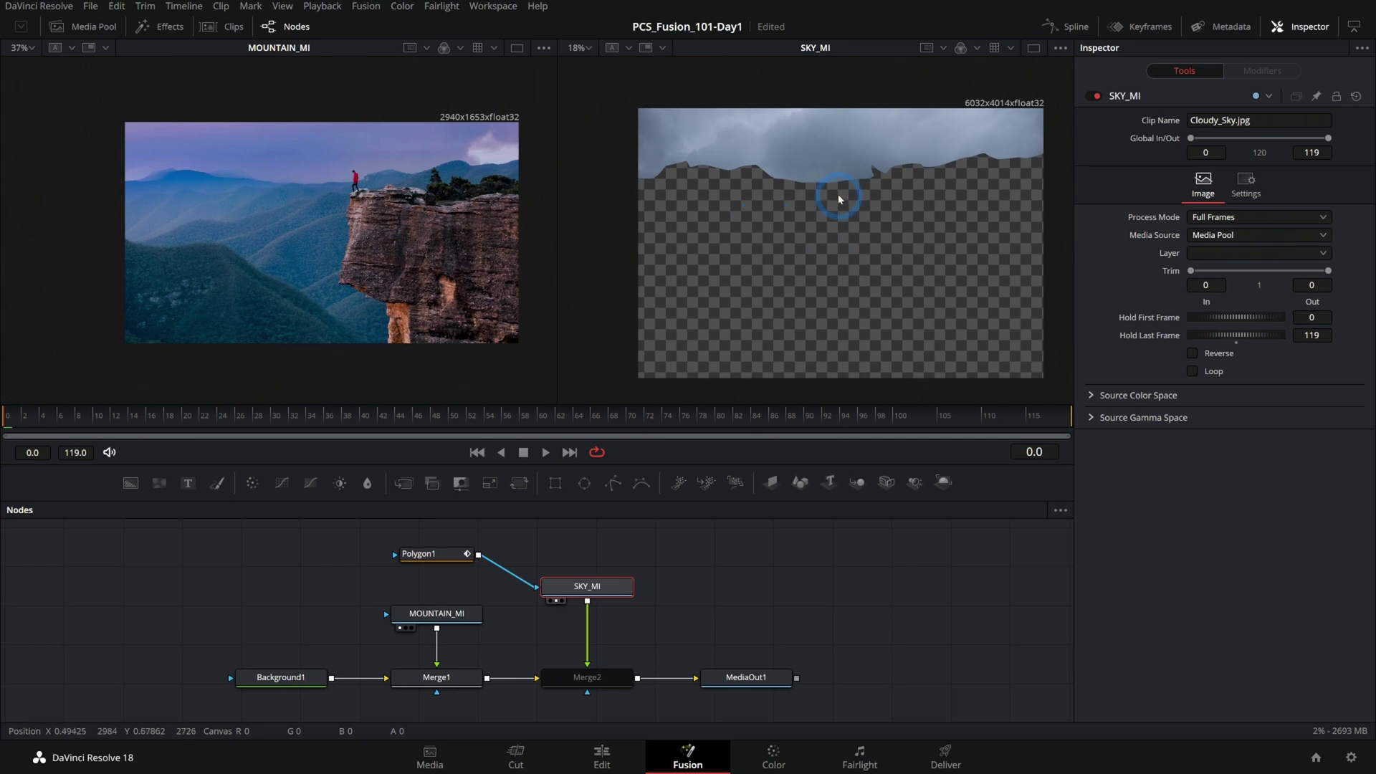
Drag Merge2's centre handle to shrink and shift the cloudy sky over the scene
{"action": "left_click", "coordinate": [602, 677]}
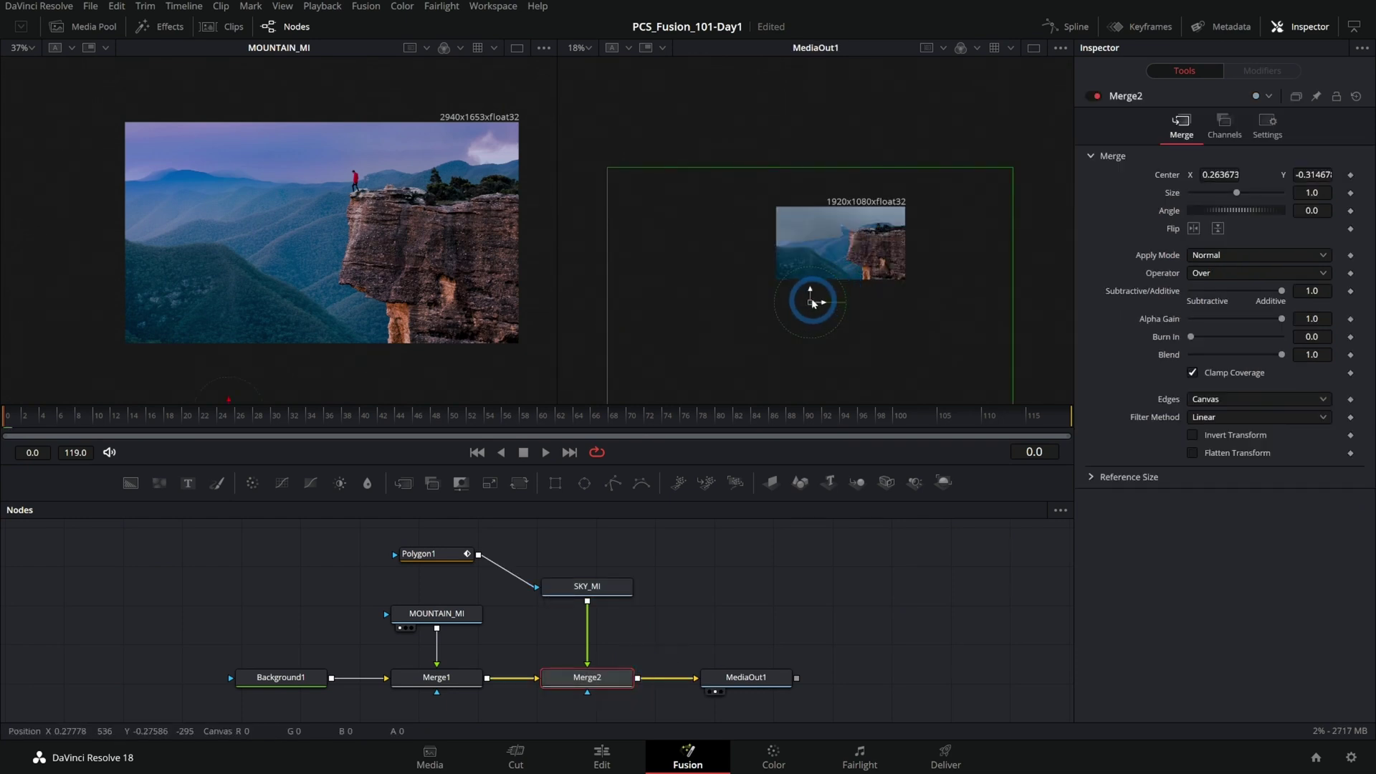
{"action": "mouse_move", "coordinate": [814, 302]}
{"action": "left_mouse_down"}
{"action": "mouse_move", "coordinate": [942, 316]}
{"action": "mouse_move", "coordinate": [782, 320]}
{"action": "mouse_move", "coordinate": [882, 270]}
{"action": "left_mouse_up"}
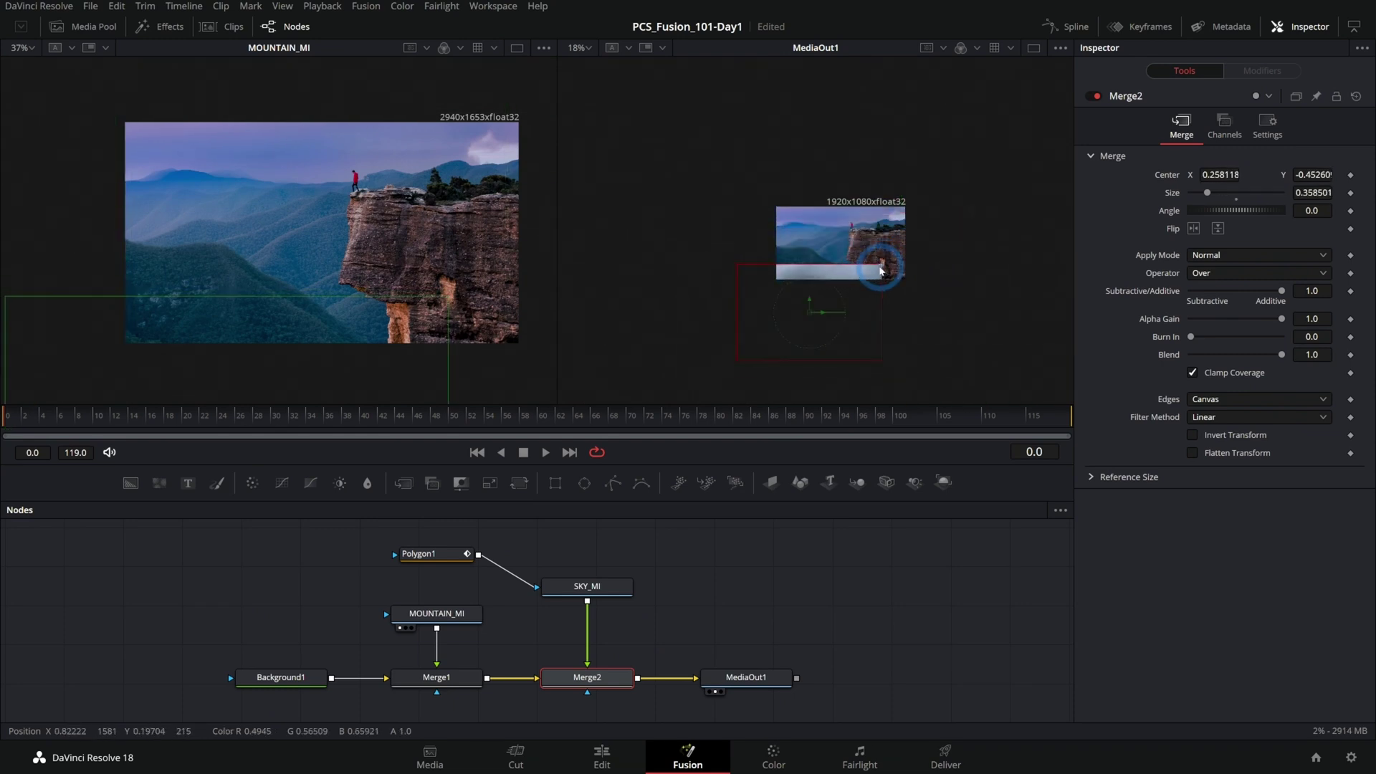
{"action": "left_click_drag", "start_coordinate": [814, 316], "coordinate": [840, 256]}
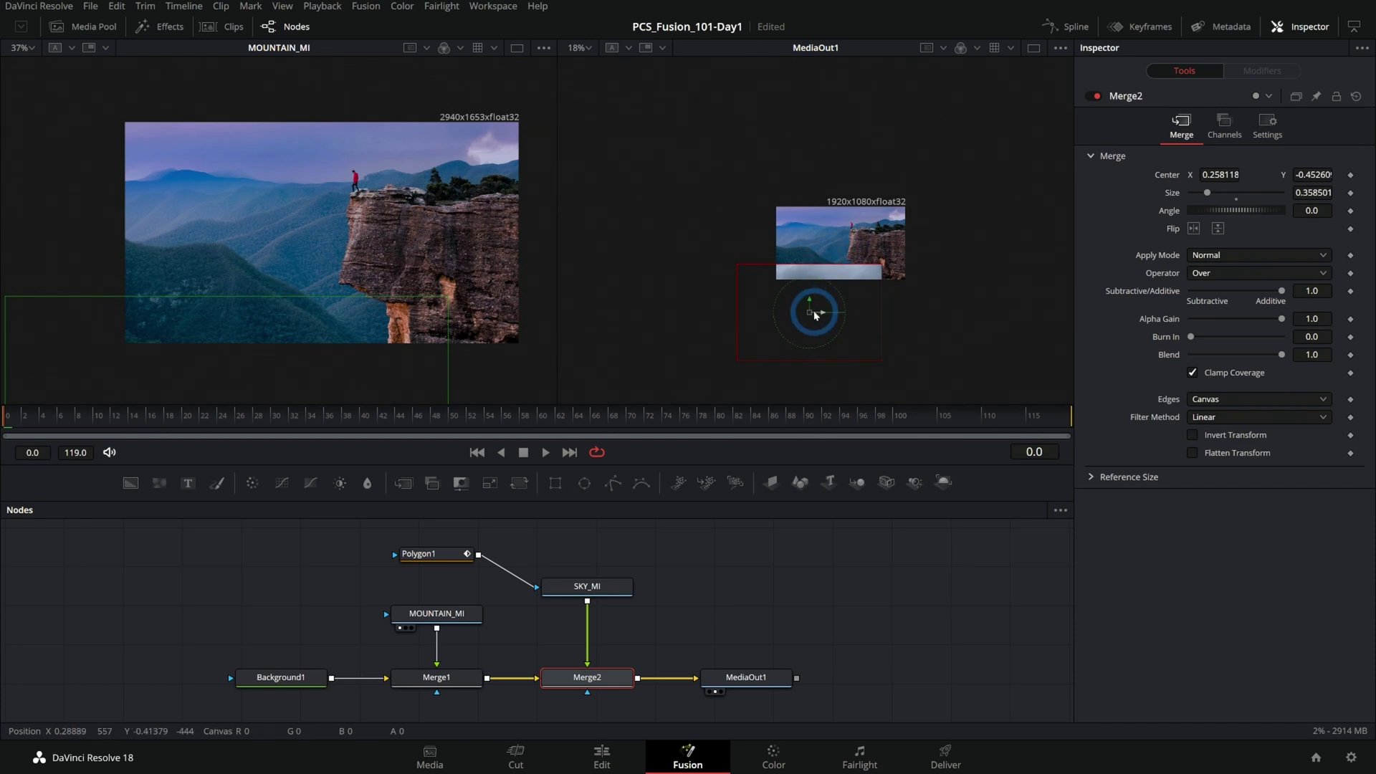
{"action": "left_click_drag", "start_coordinate": [815, 315], "coordinate": [847, 250]}
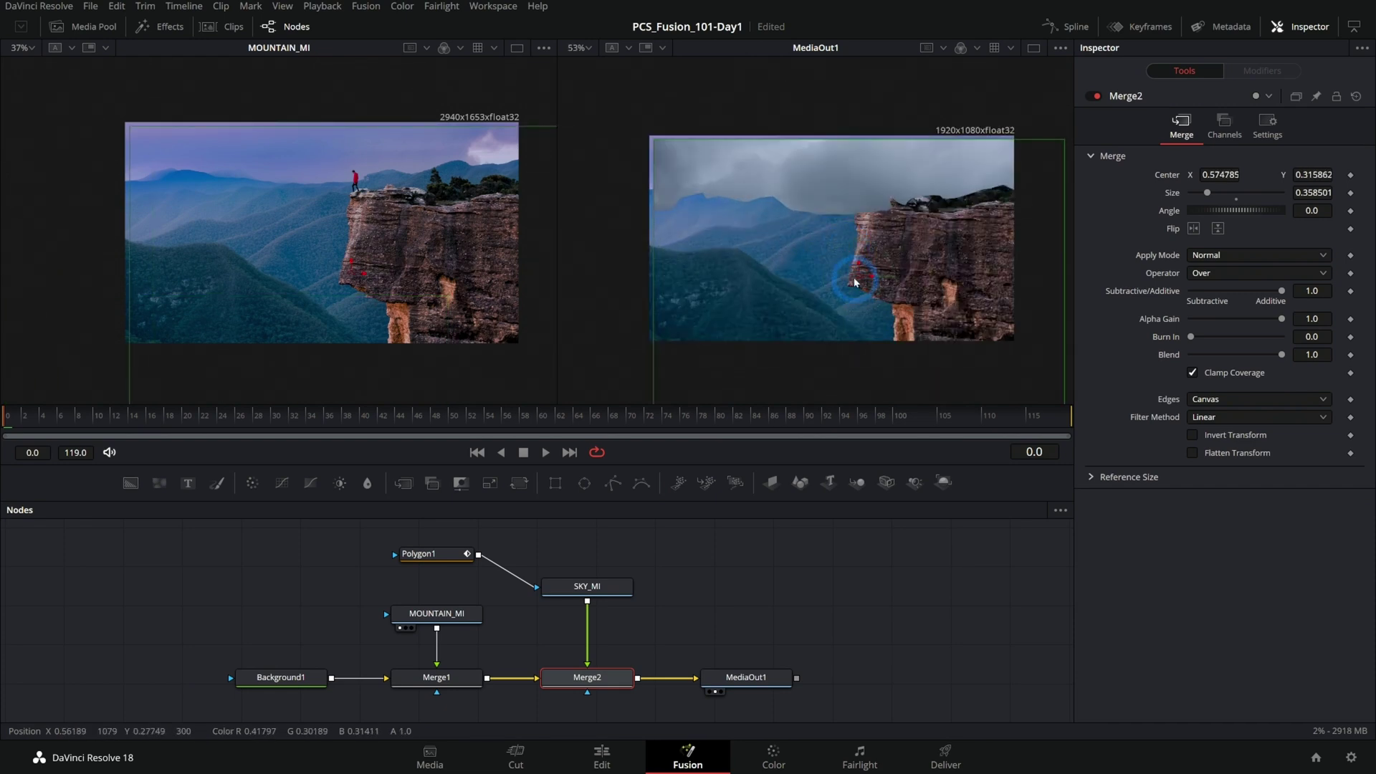
{"action": "left_click_drag", "start_coordinate": [856, 283], "coordinate": [841, 194]}
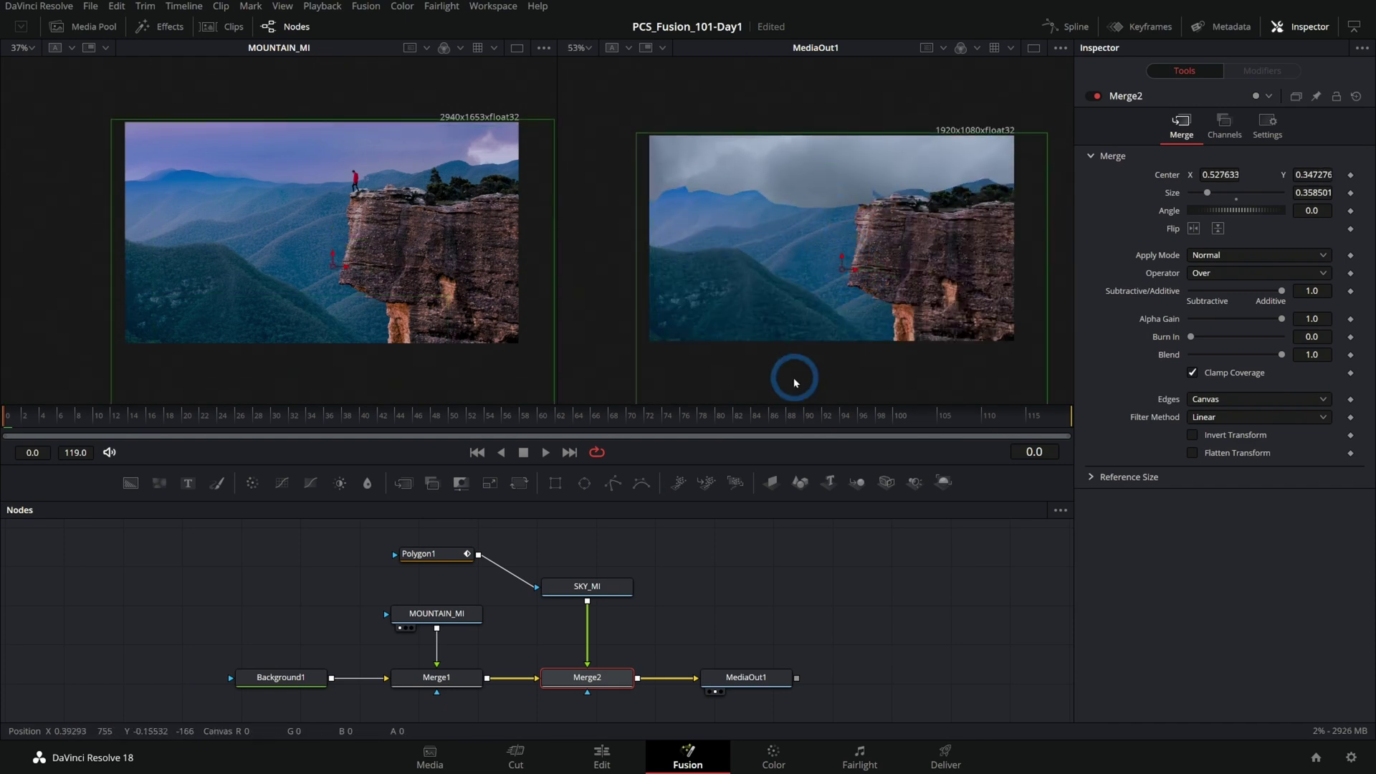
Disconnect Polygon1 from SKY_MI and select the polygon shape
{"action": "left_click_drag", "start_coordinate": [603, 597], "coordinate": [645, 623]}
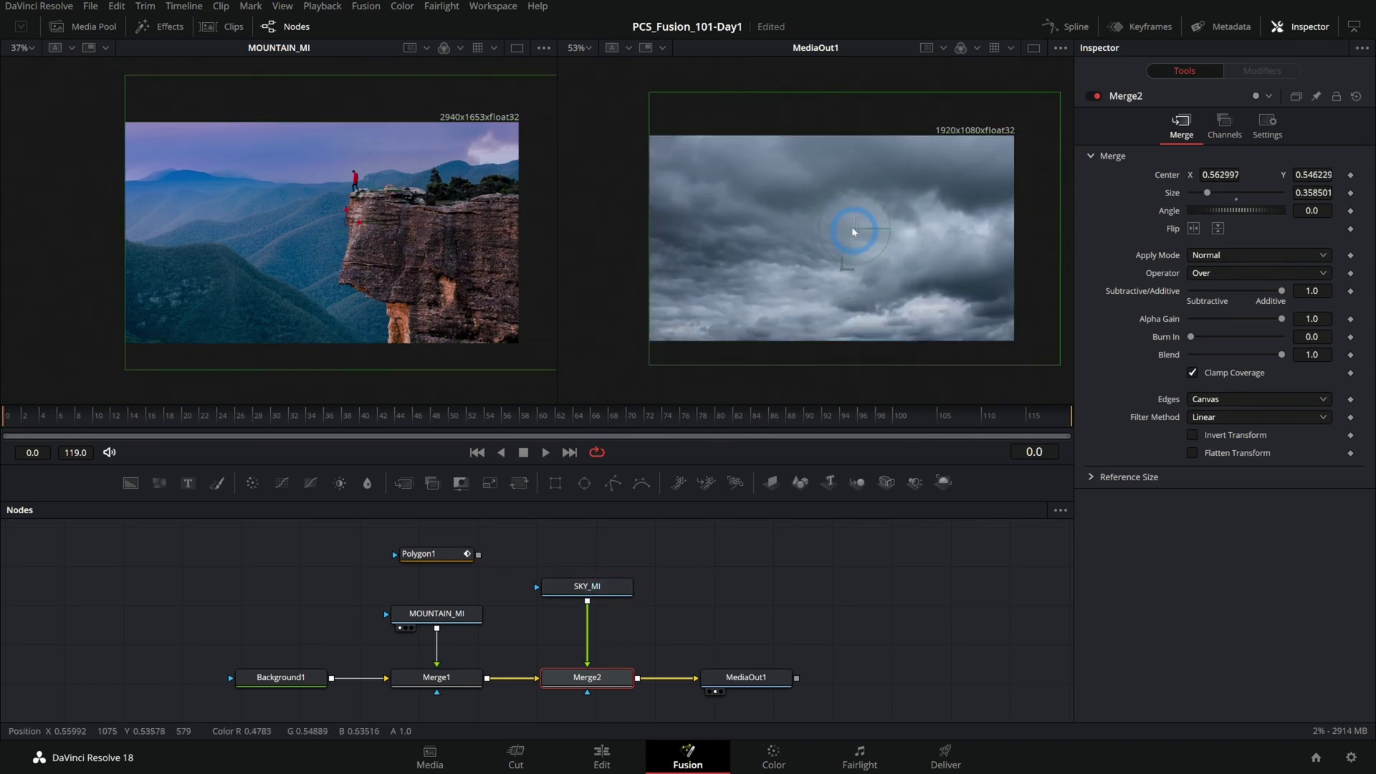
{"action": "left_click_drag", "start_coordinate": [844, 259], "coordinate": [831, 230]}
{"action": "left_click", "coordinate": [430, 555]}
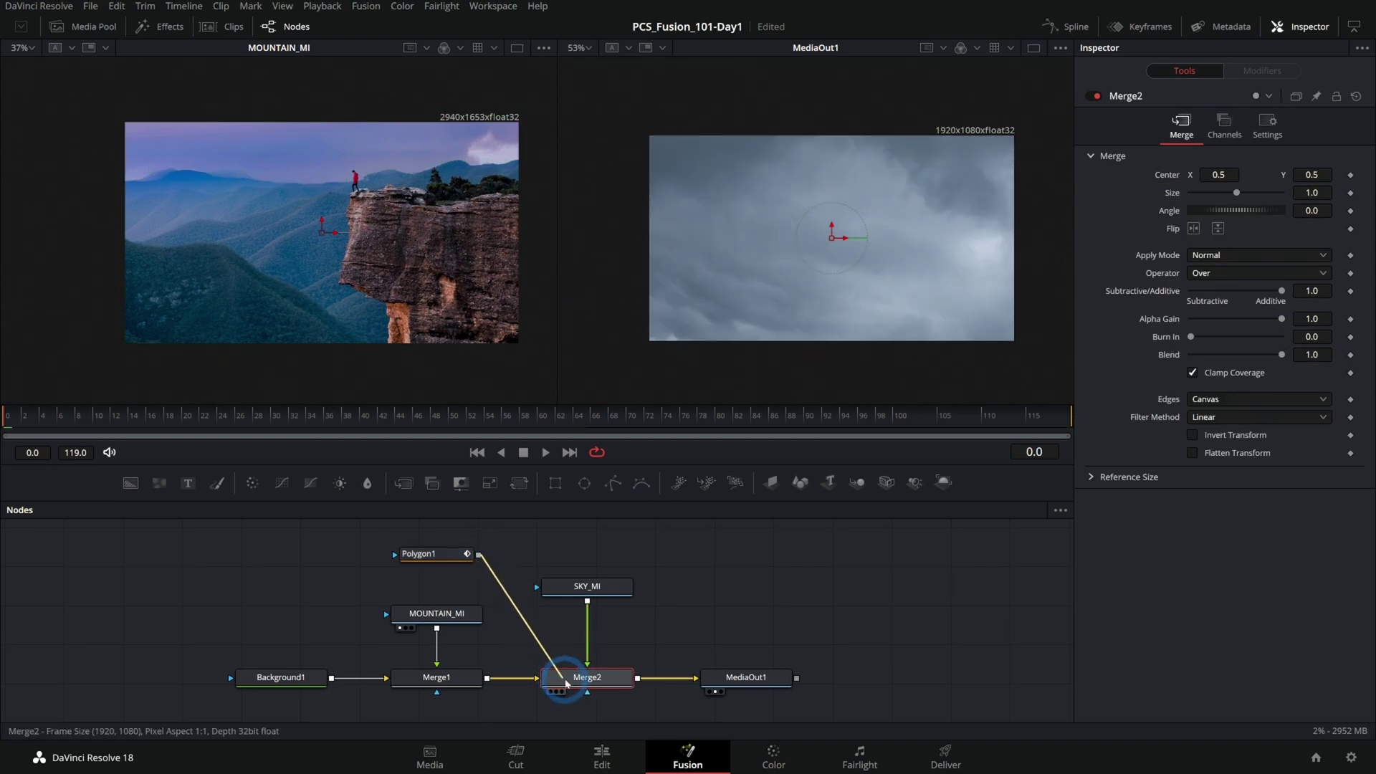
Connect Polygon1 to Merge2's mask input so clouds show only above the ridge
{"action": "left_click_drag", "start_coordinate": [478, 556], "coordinate": [587, 691]}
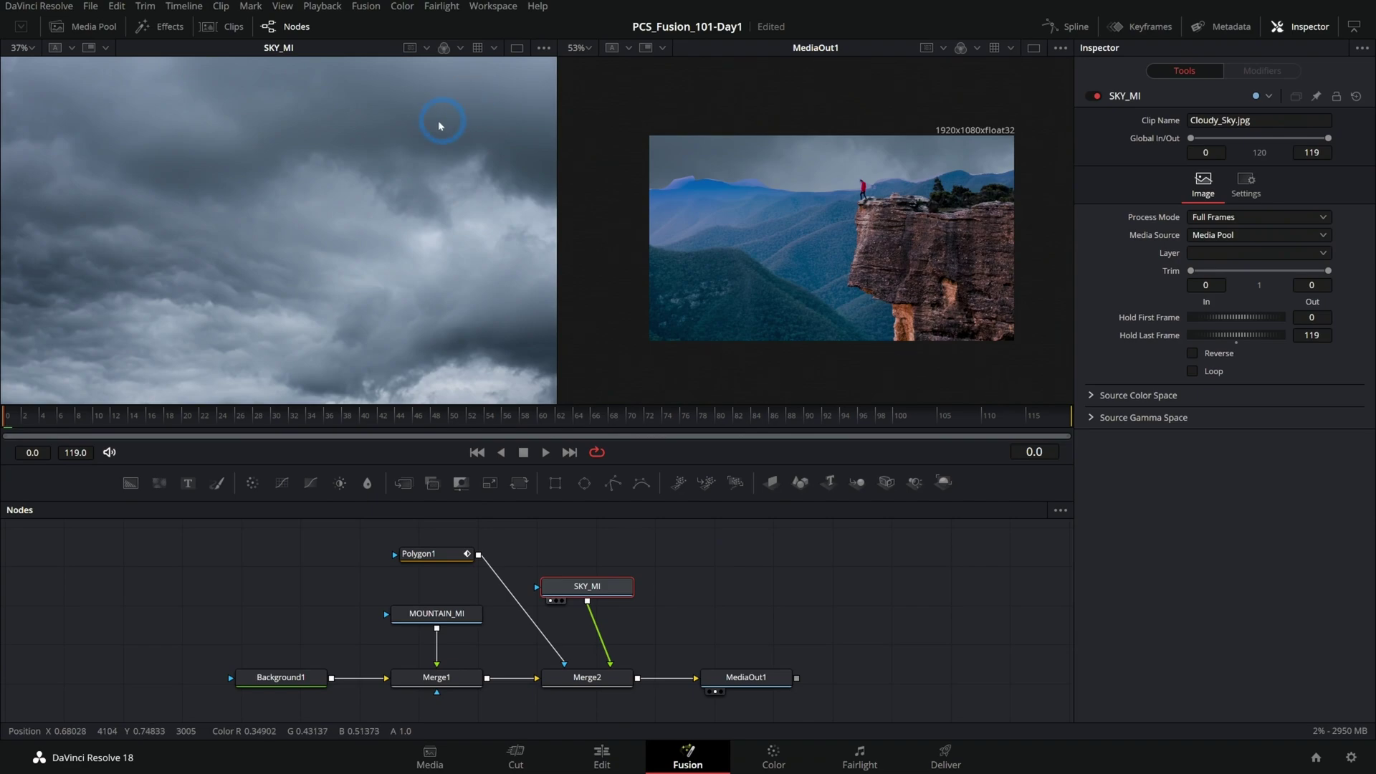
{"action": "scroll", "coordinate": [438, 126], "scroll_direction": "down", "scroll_amount": 3}
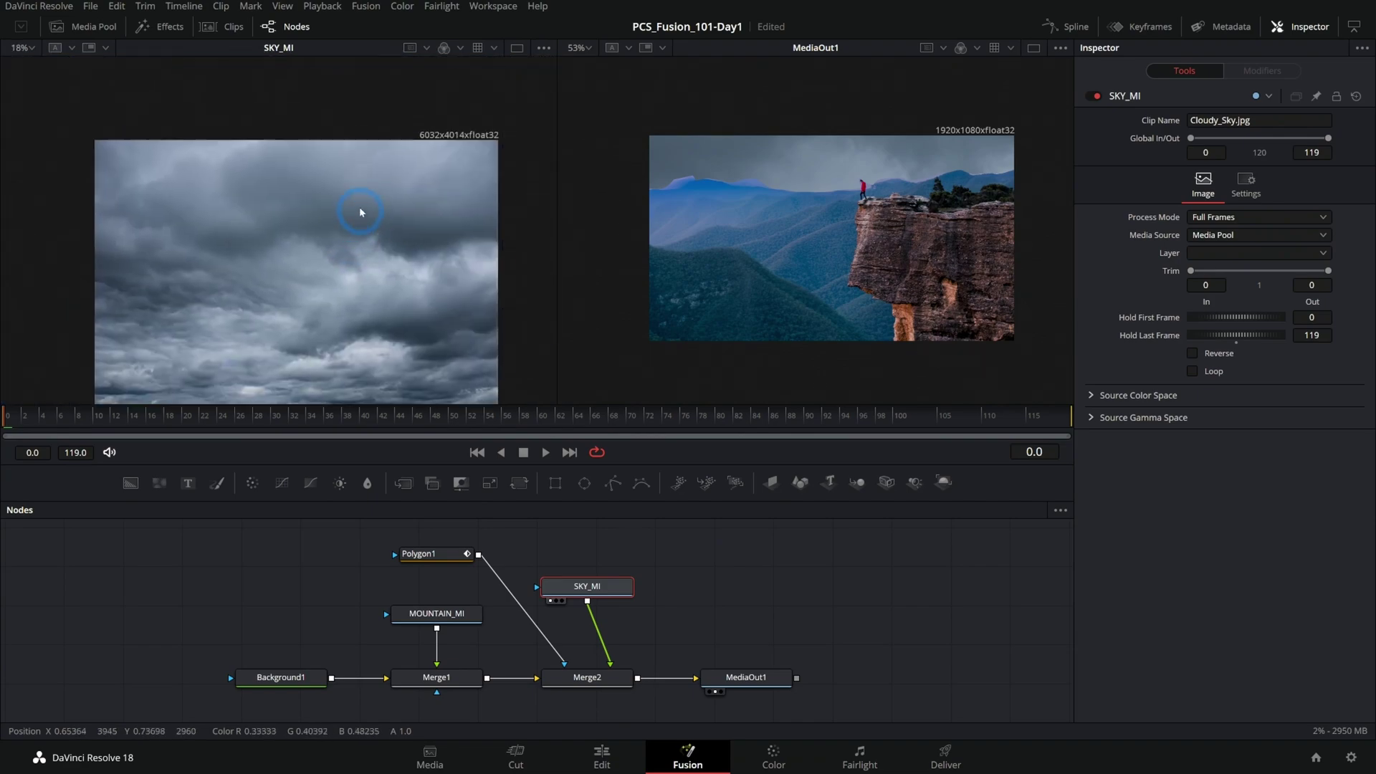